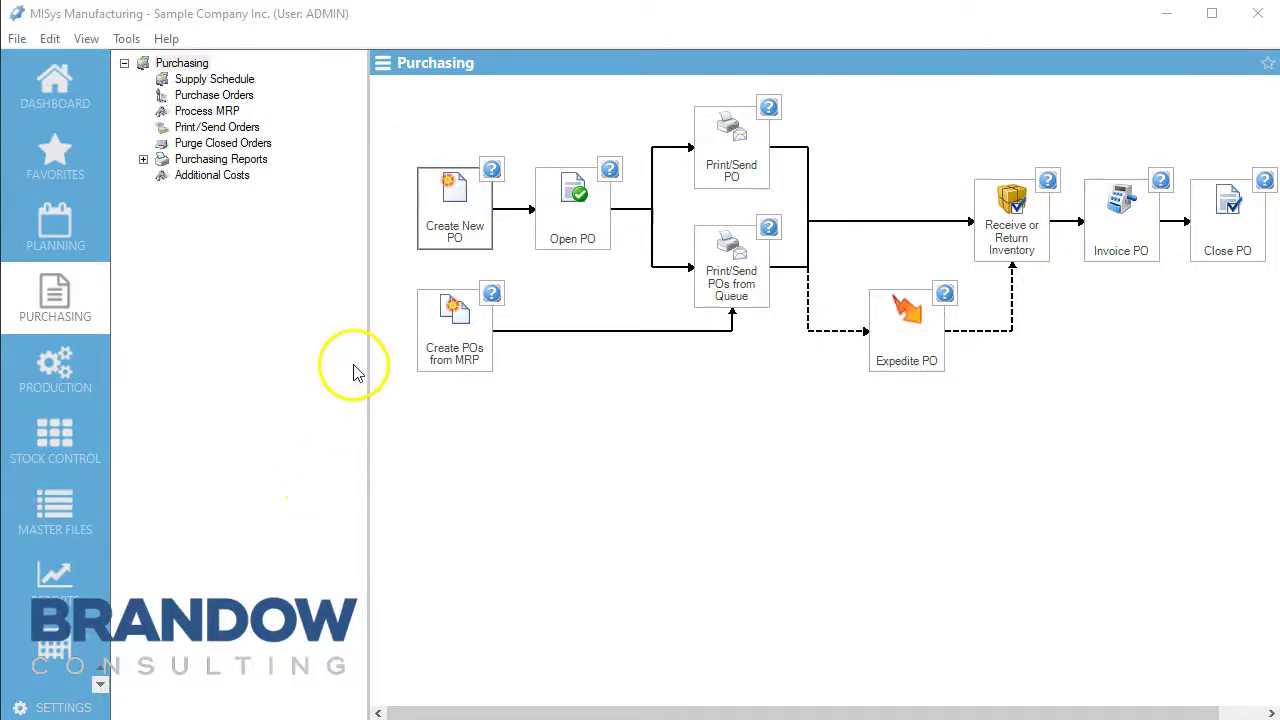
Start a new purchase order with supplier Vulcan & Sons (8950).
click(456, 242)
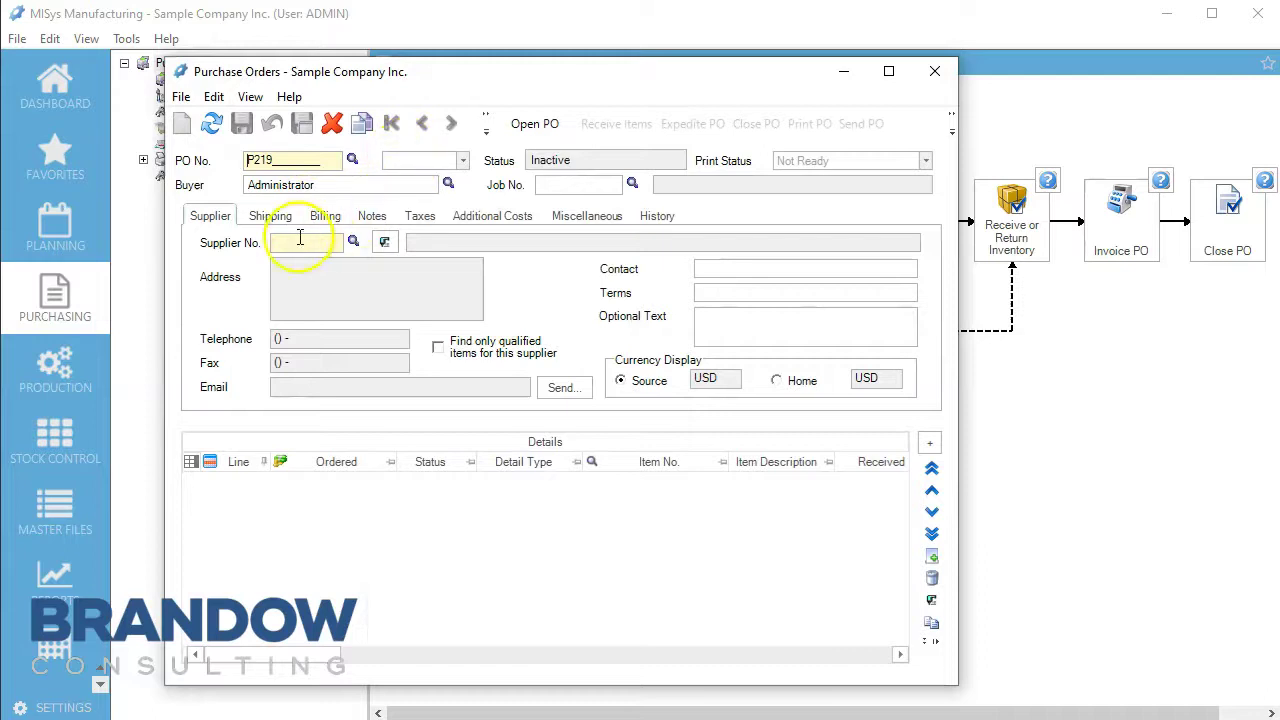
click(353, 243)
scroll(495, 455, down, 1)
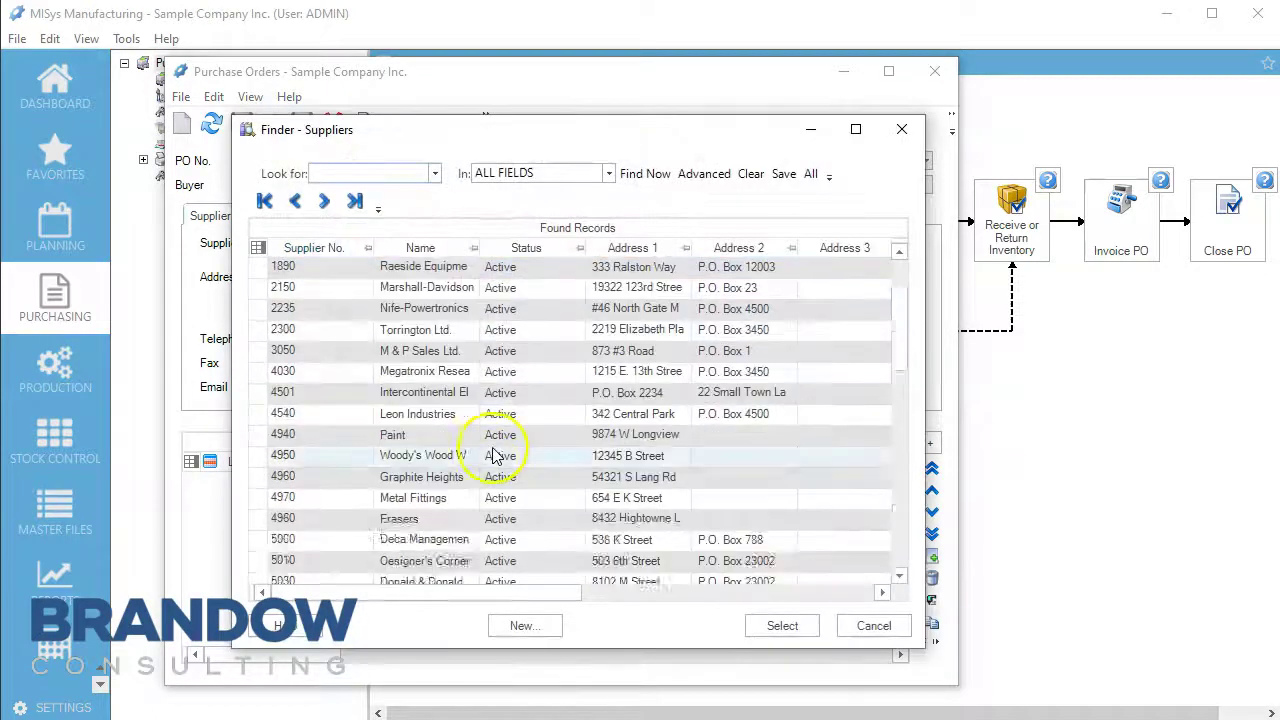
scroll(495, 455, down, 4)
click(432, 460)
click(782, 625)
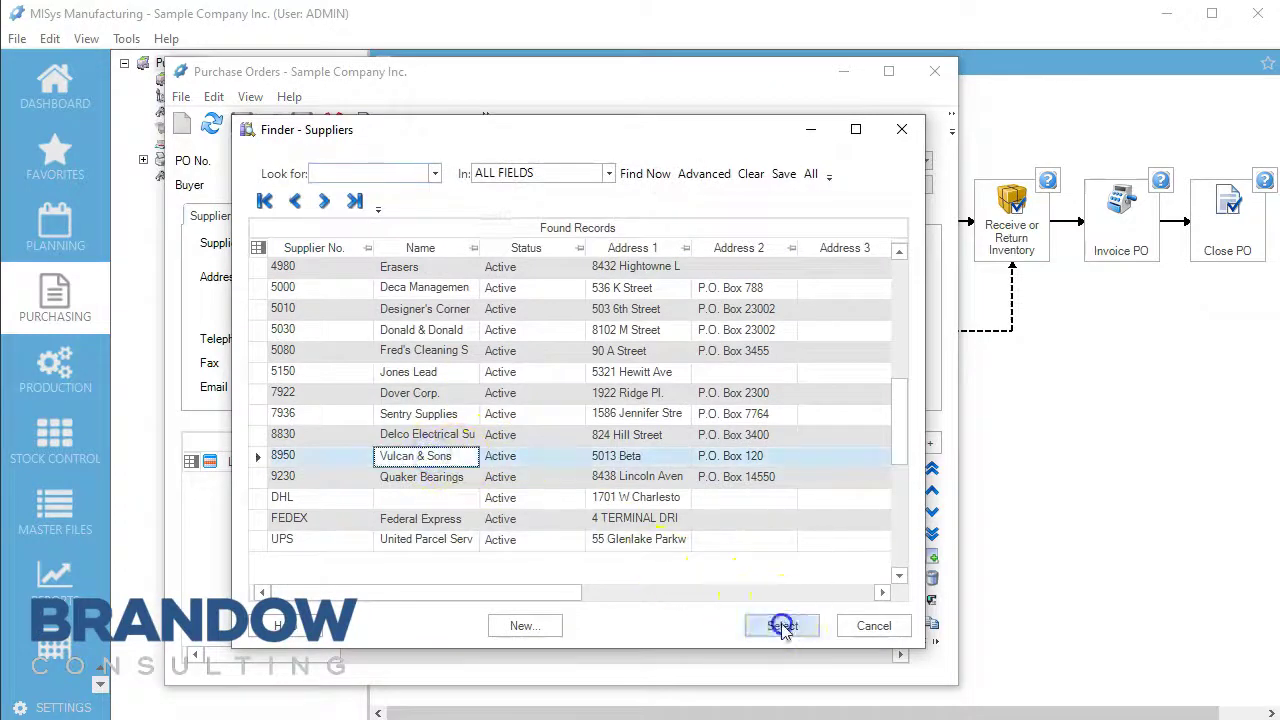
Add line 1 for item O50 Orange with an ordered quantity of 1,000.
click(931, 556)
click(718, 481)
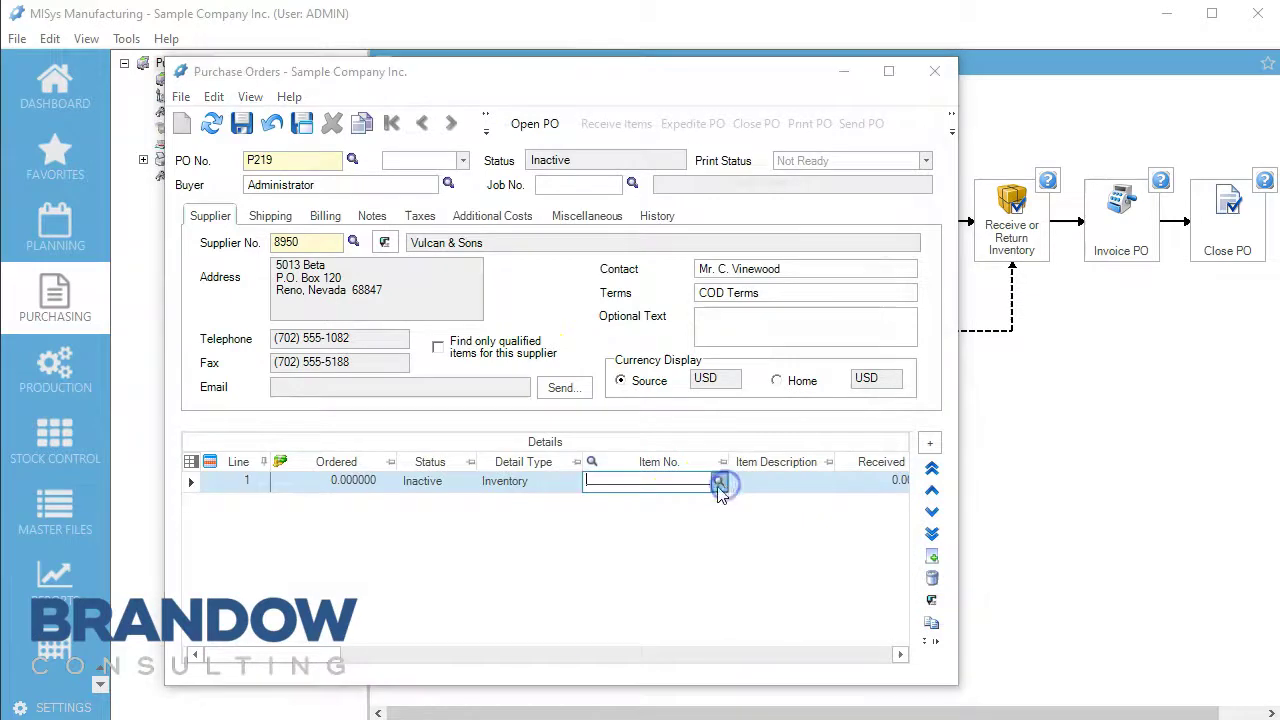
scroll(530, 440, down, 10)
scroll(530, 440, down, 10)
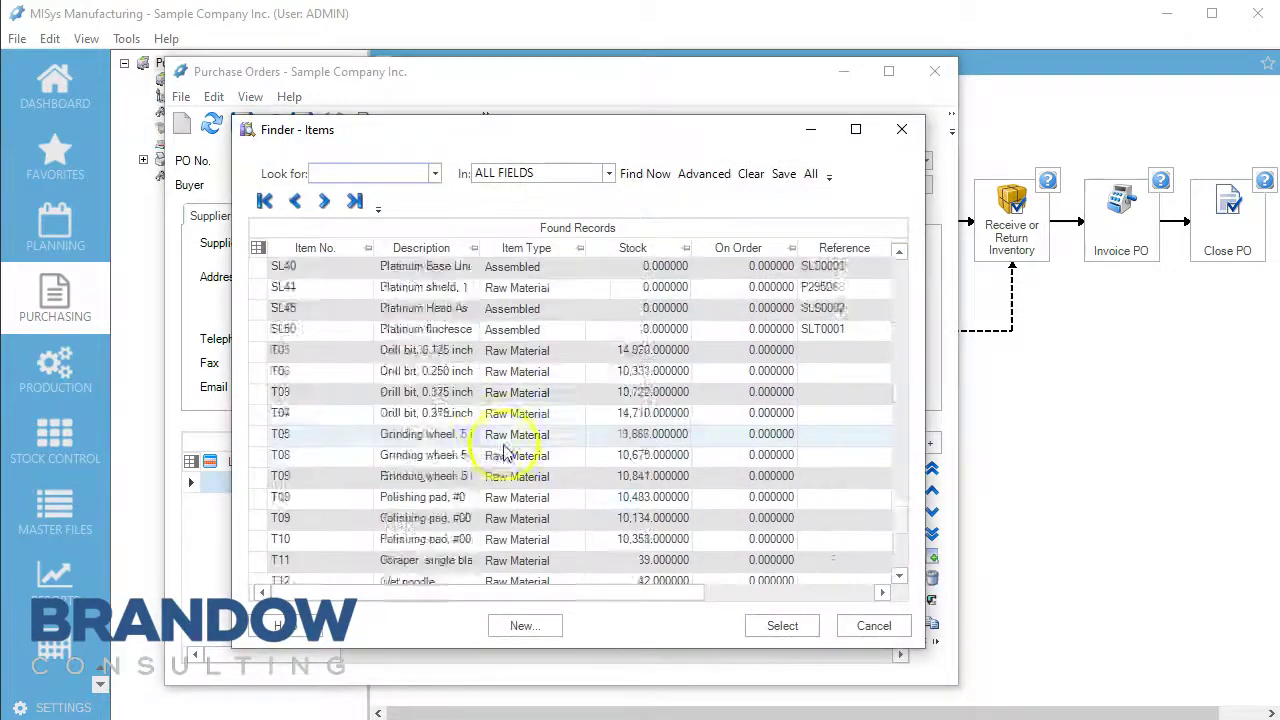
scroll(420, 420, up, 8)
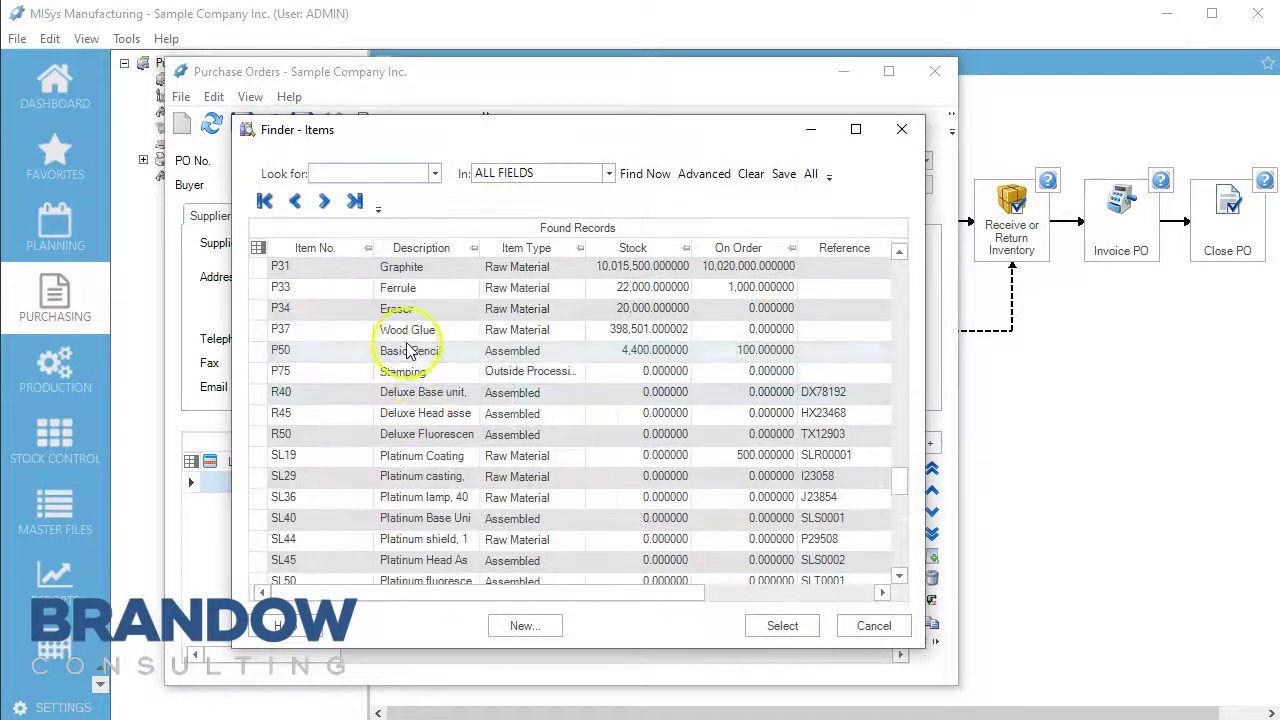
scroll(415, 395, up, 3)
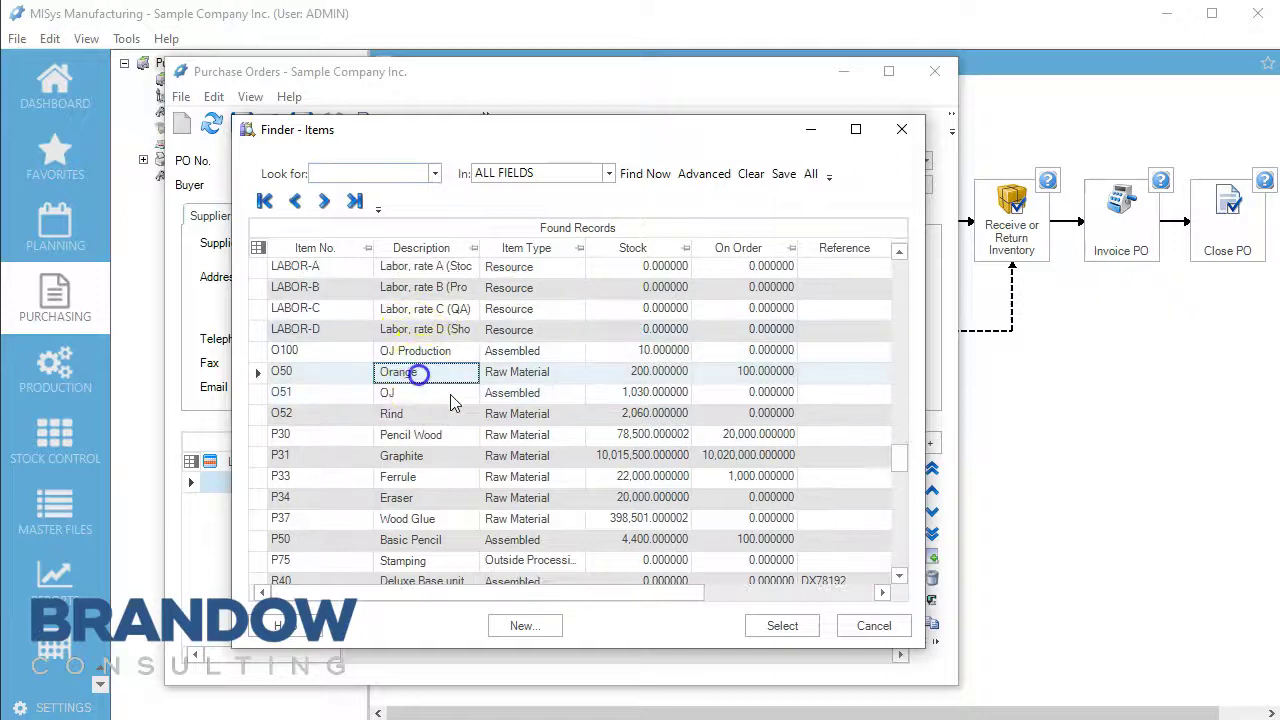
click(788, 625)
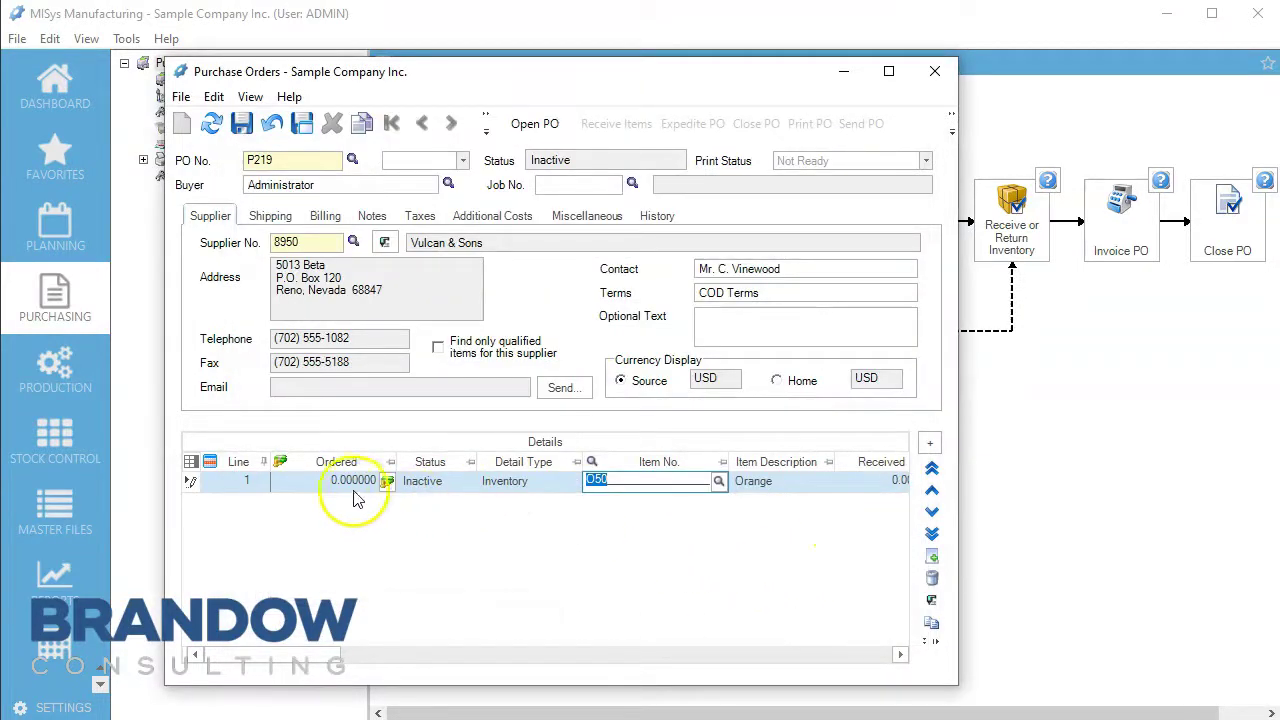
click(327, 482)
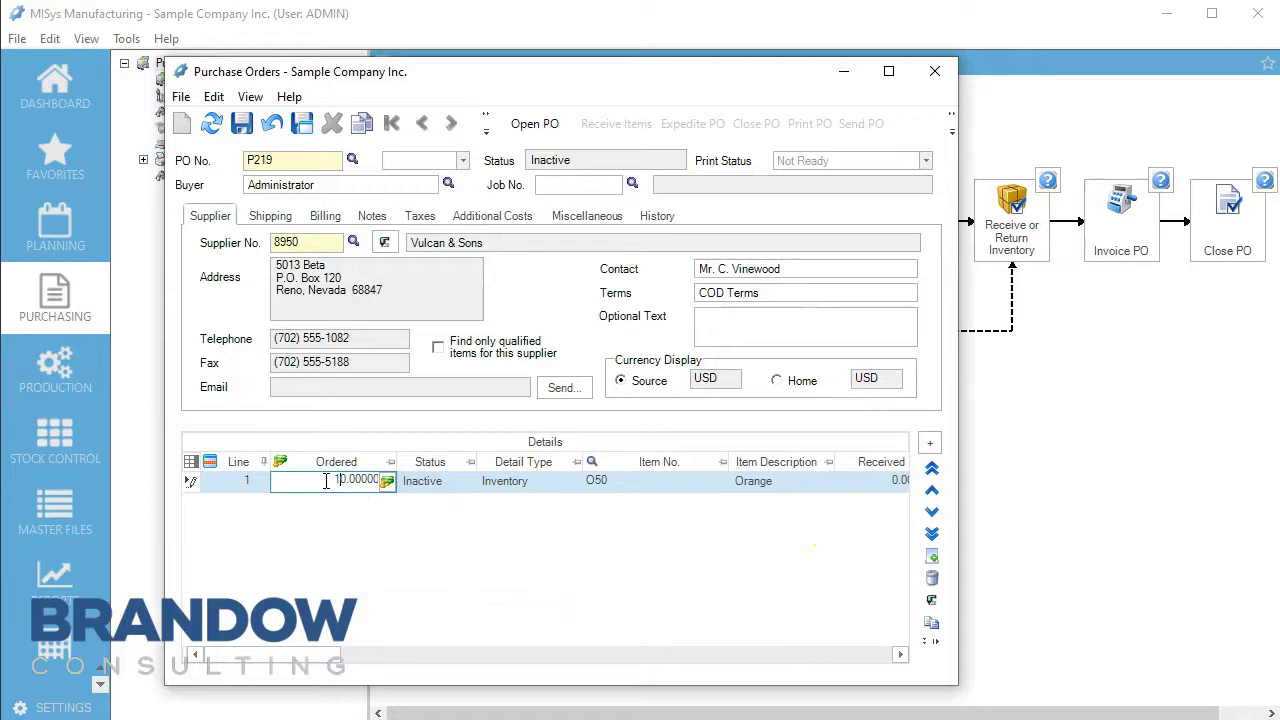
drag(337, 657, 265, 657)
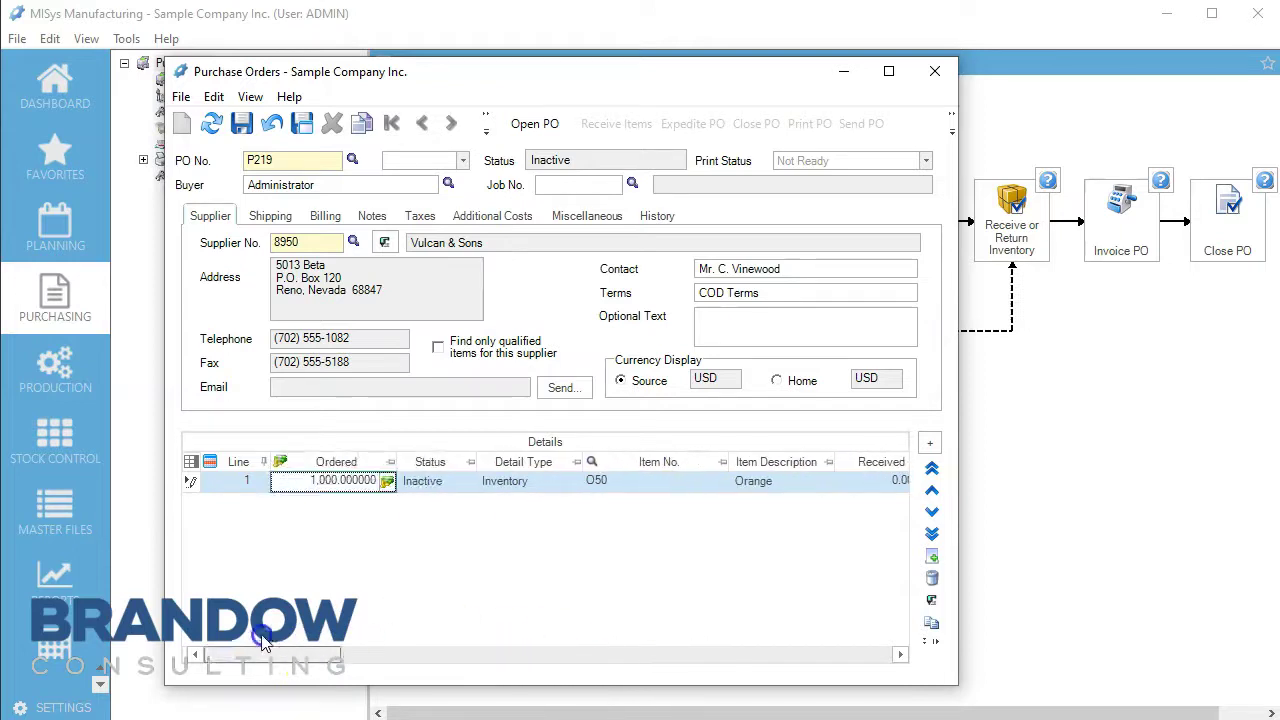
Save purchase order P219 and mark it Open.
click(243, 124)
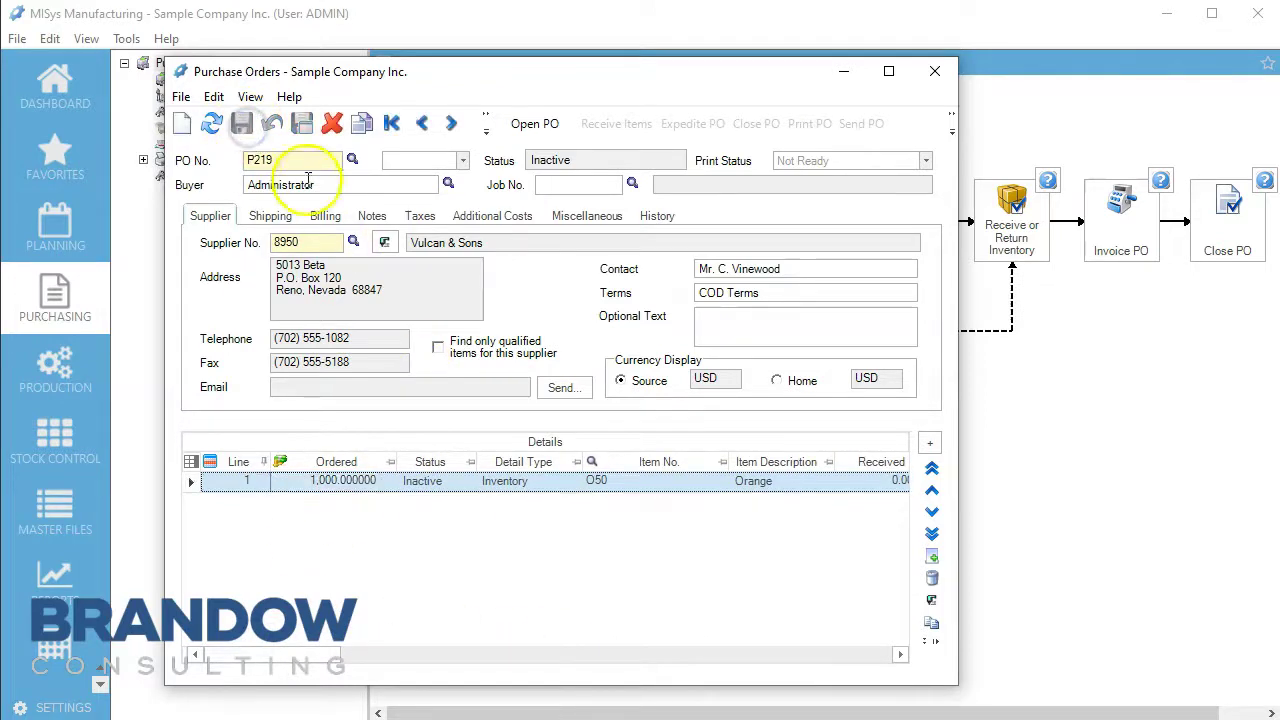
click(537, 124)
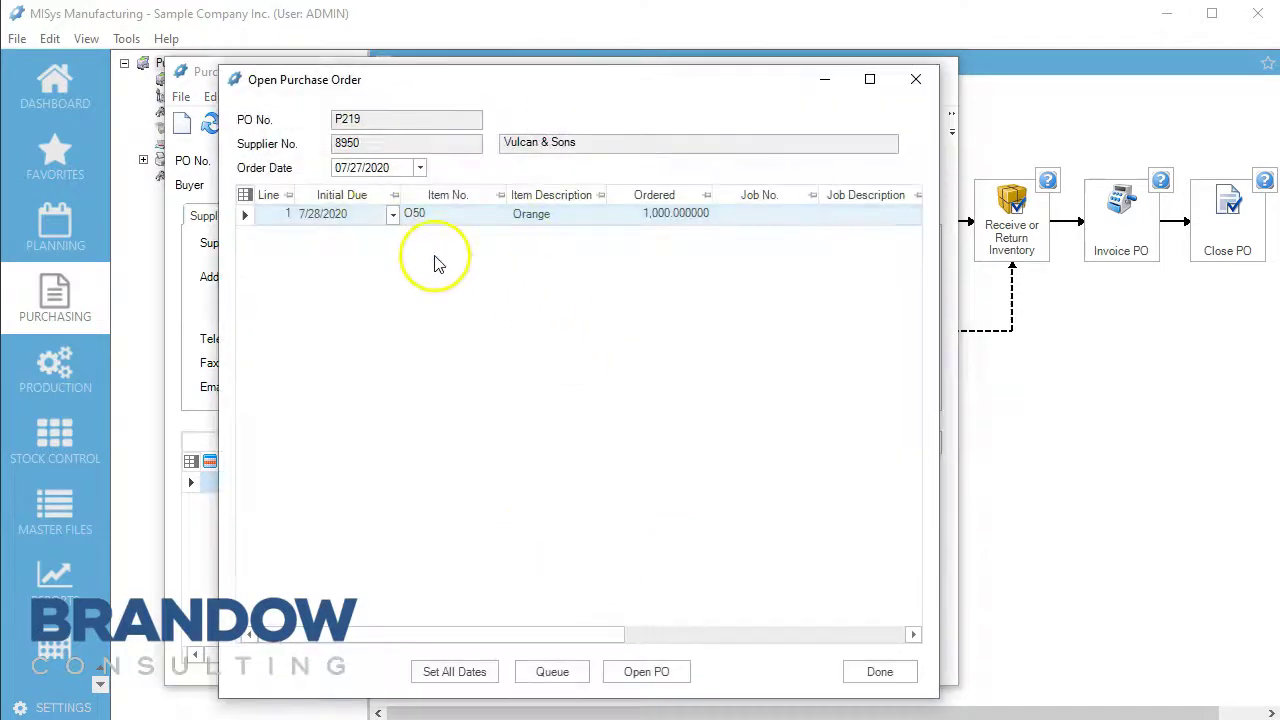
click(646, 671)
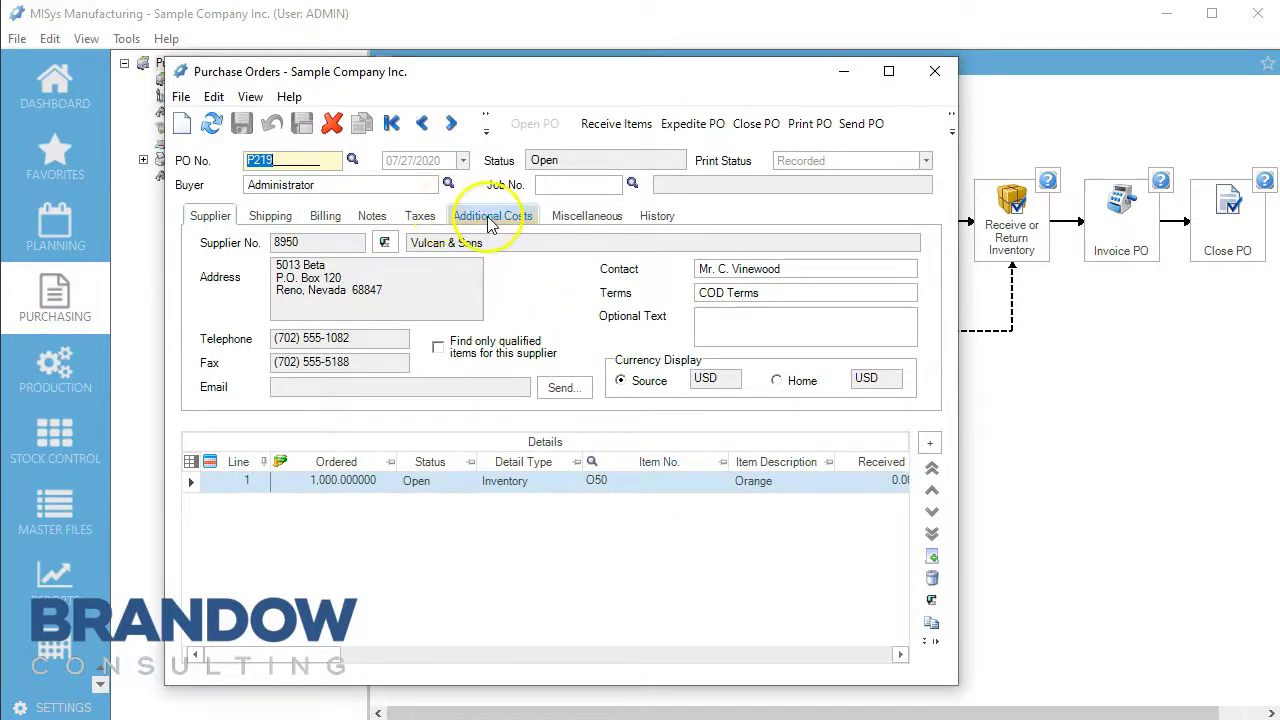
Receive all 1,000 Oranges on line 1 into the Main Stockroom.
click(586, 125)
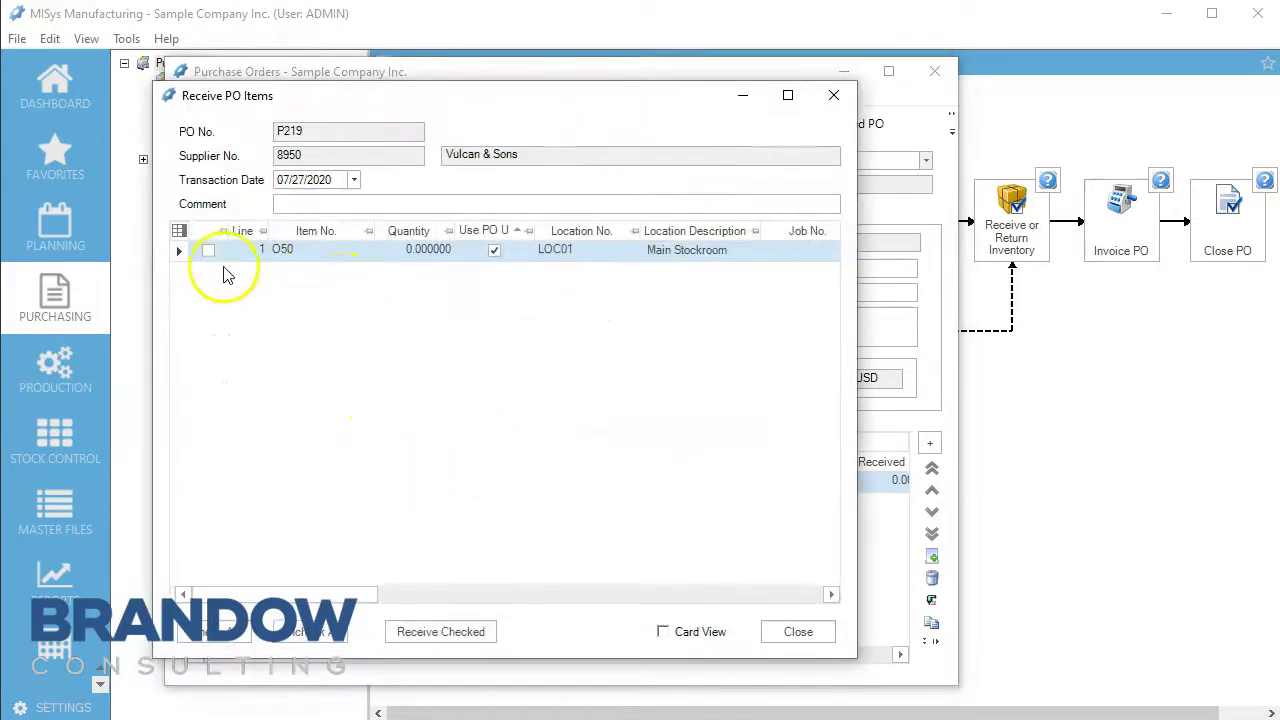
click(208, 250)
click(437, 628)
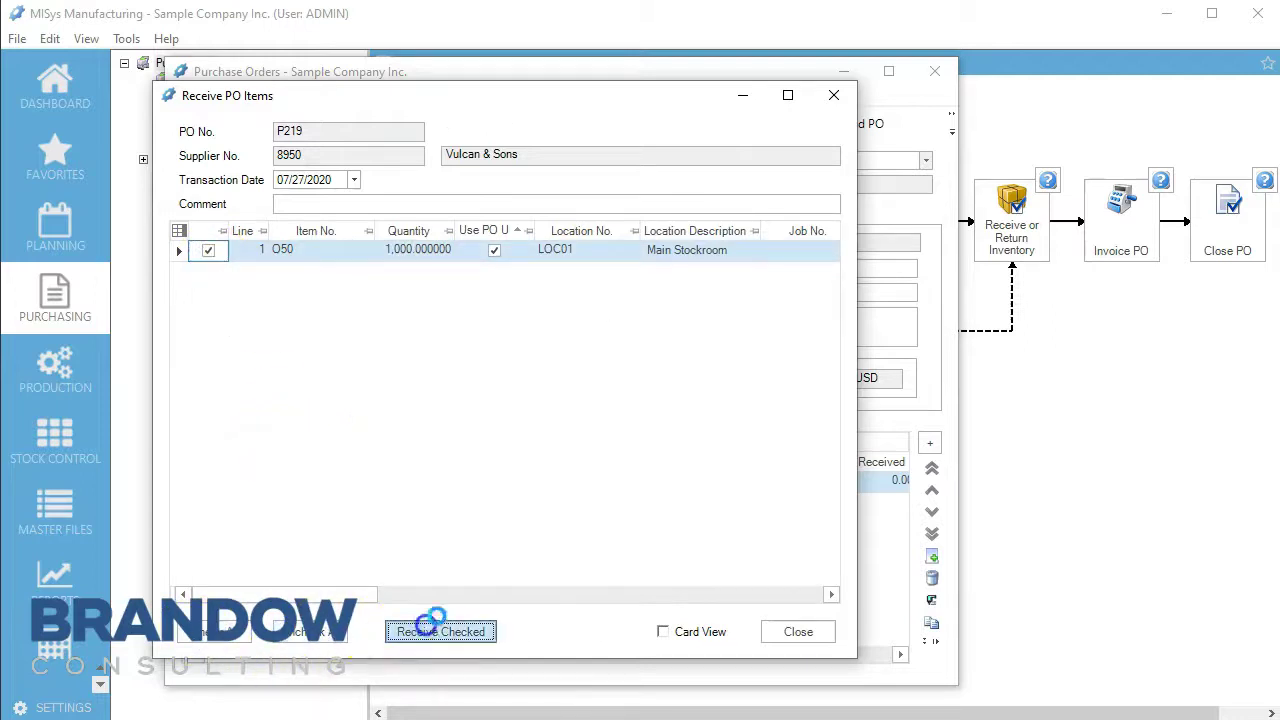
click(708, 463)
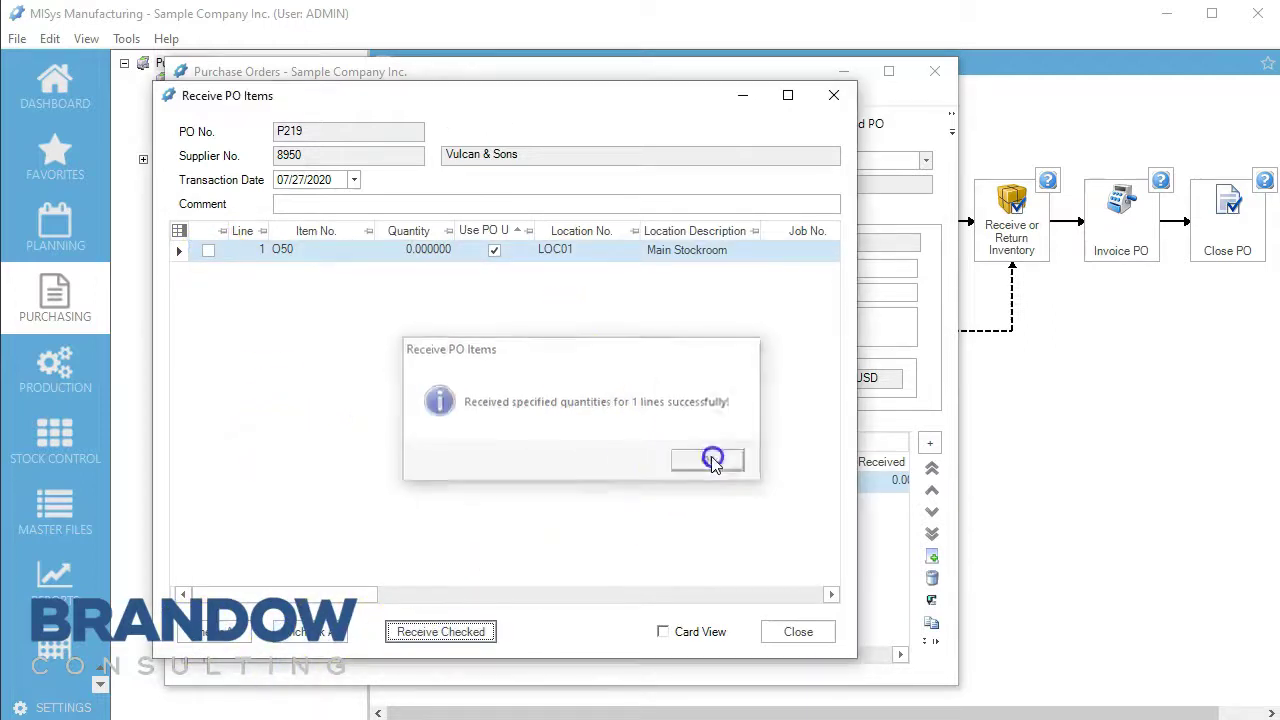
click(826, 631)
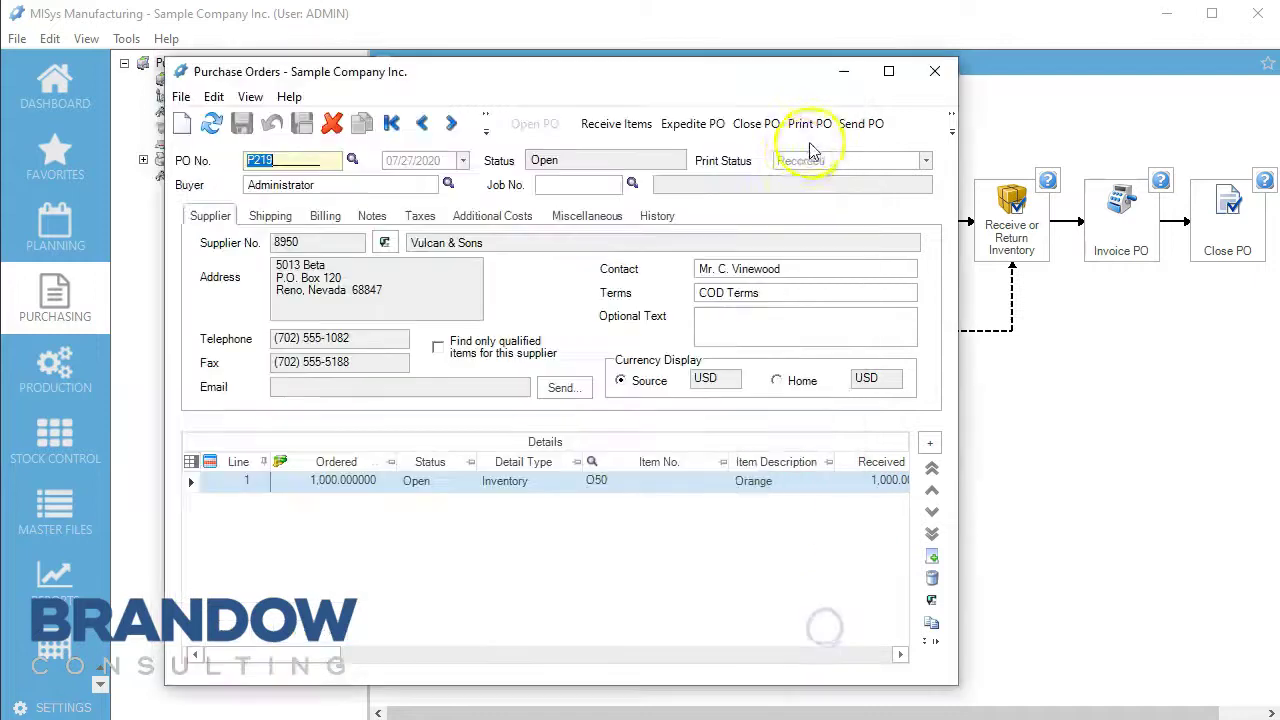
Add a UPSGND (UPS Ground) additional cost of $25.00 to P219, then bring up Prorate.
click(492, 216)
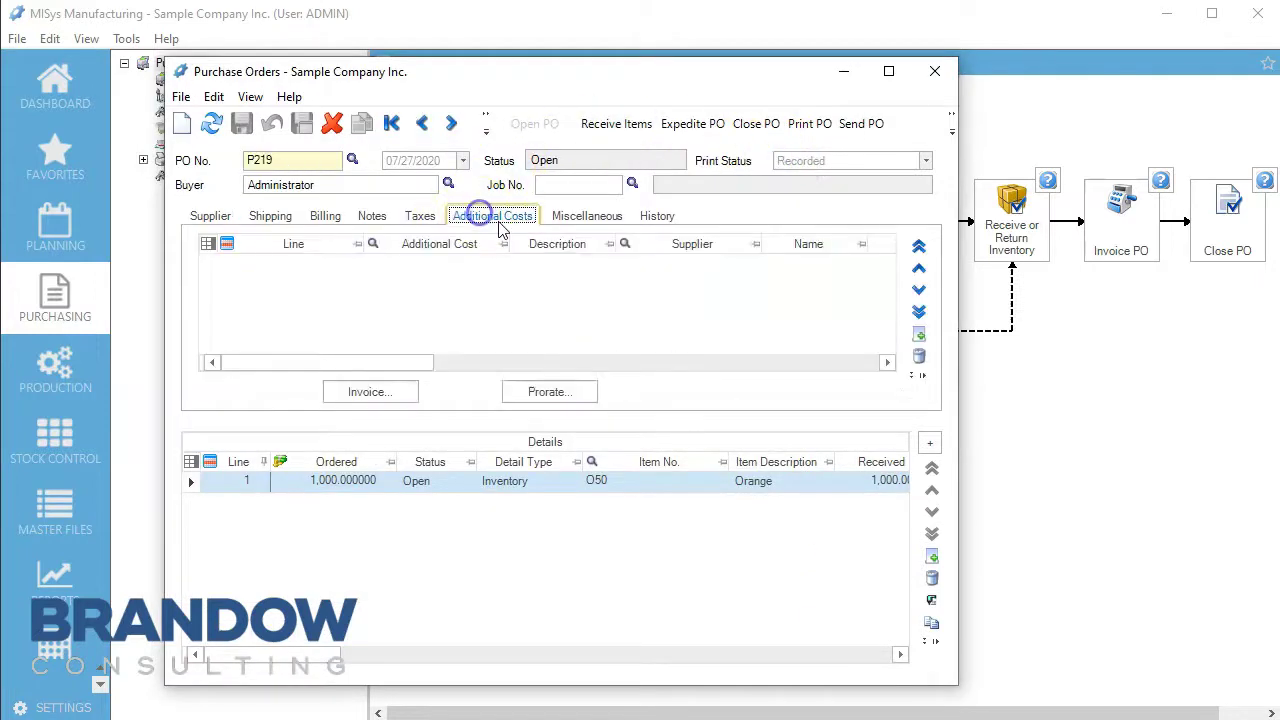
click(925, 337)
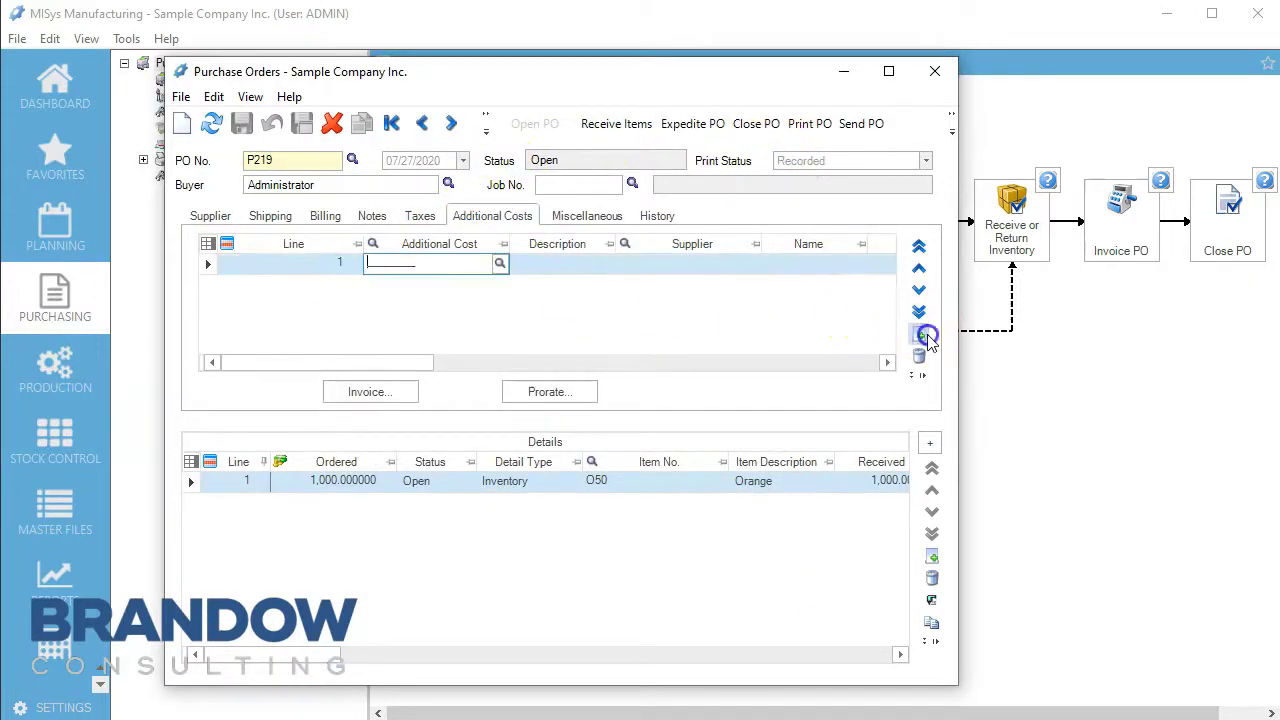
click(499, 263)
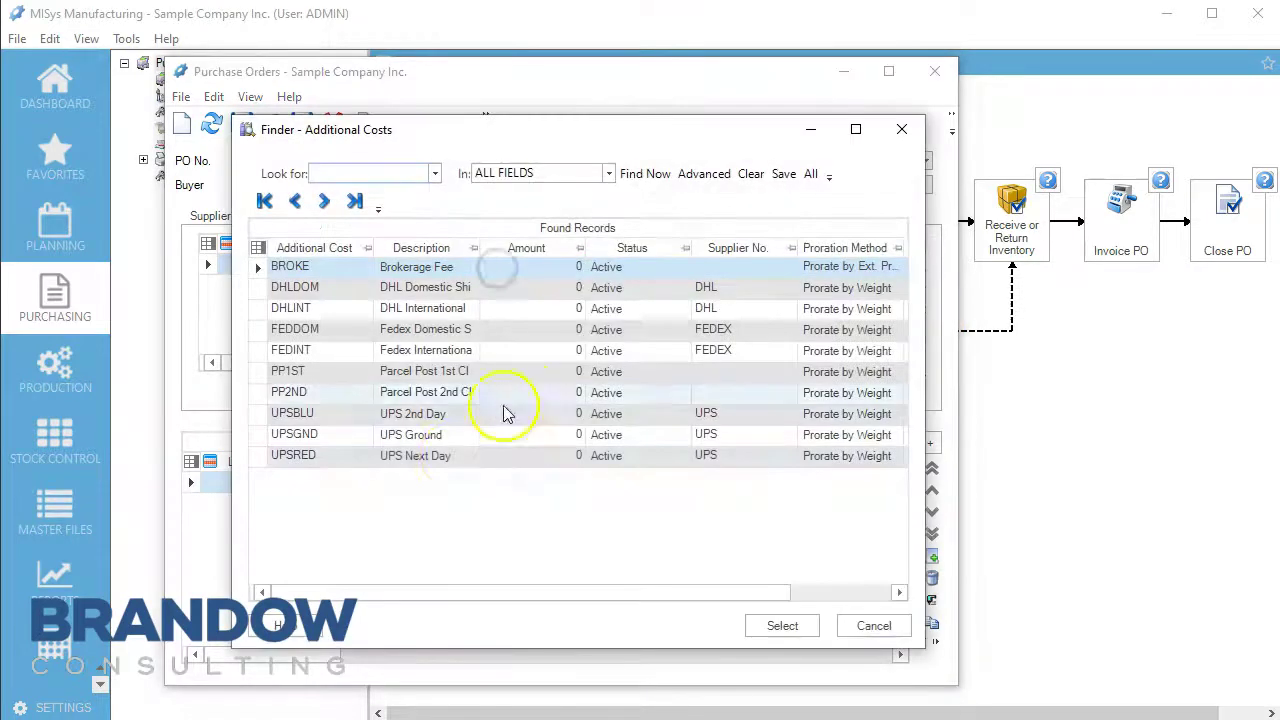
click(414, 455)
click(435, 434)
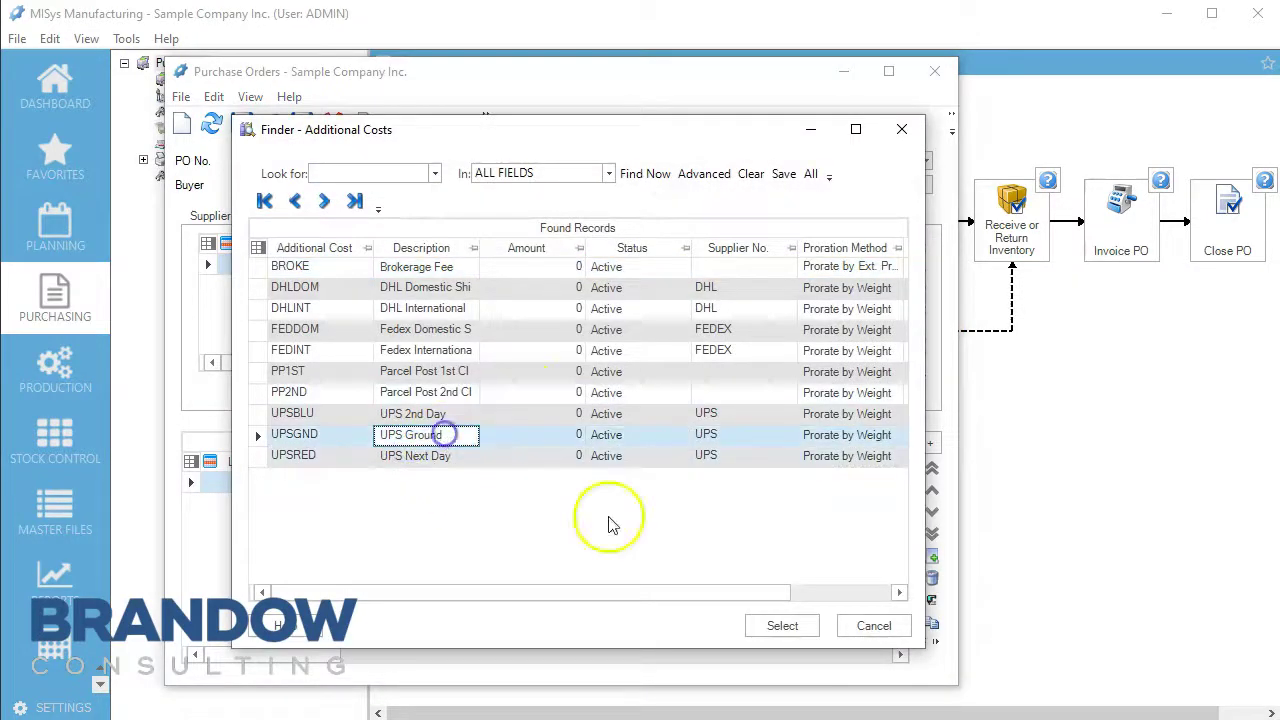
click(783, 625)
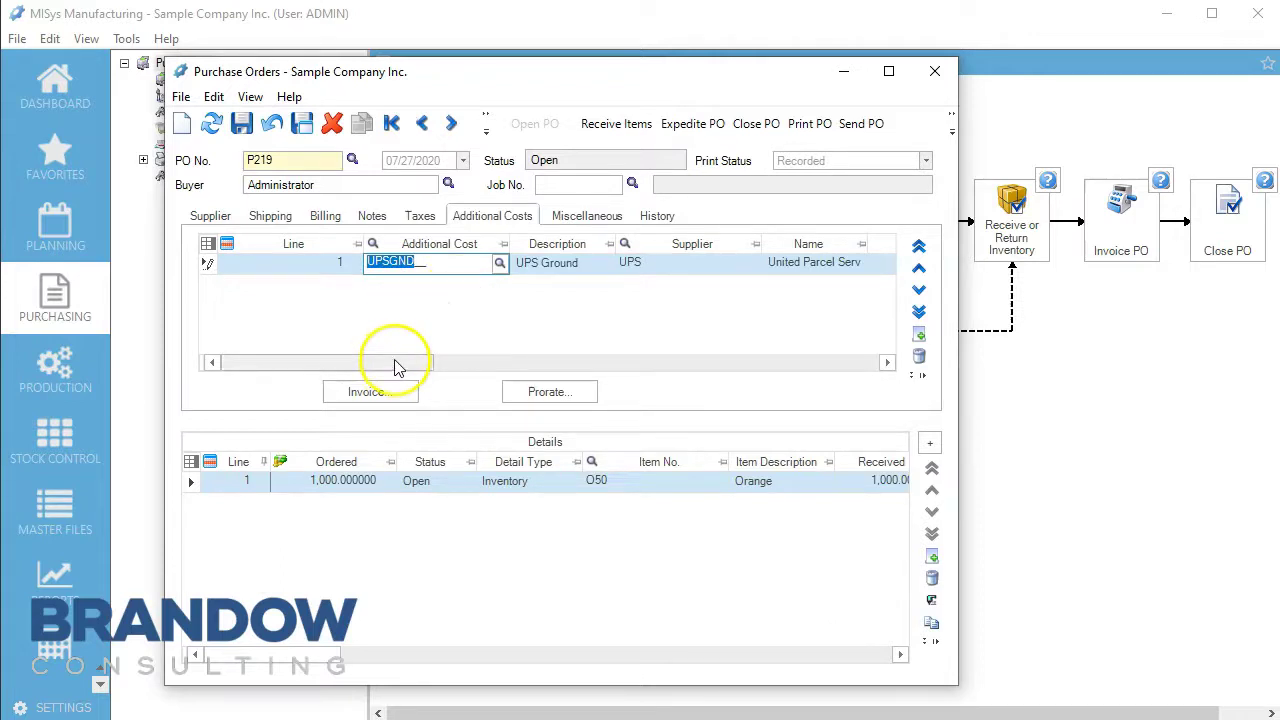
drag(400, 362, 641, 363)
click(440, 264)
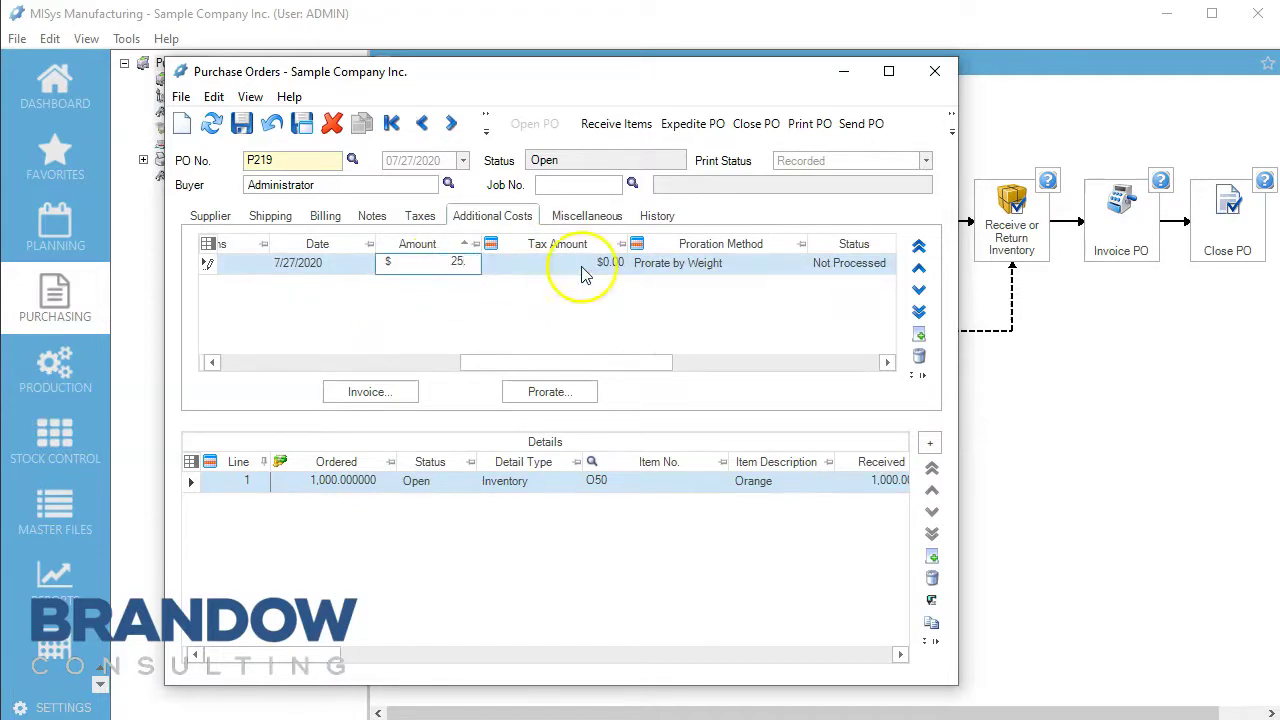
text(25.)
click(549, 391)
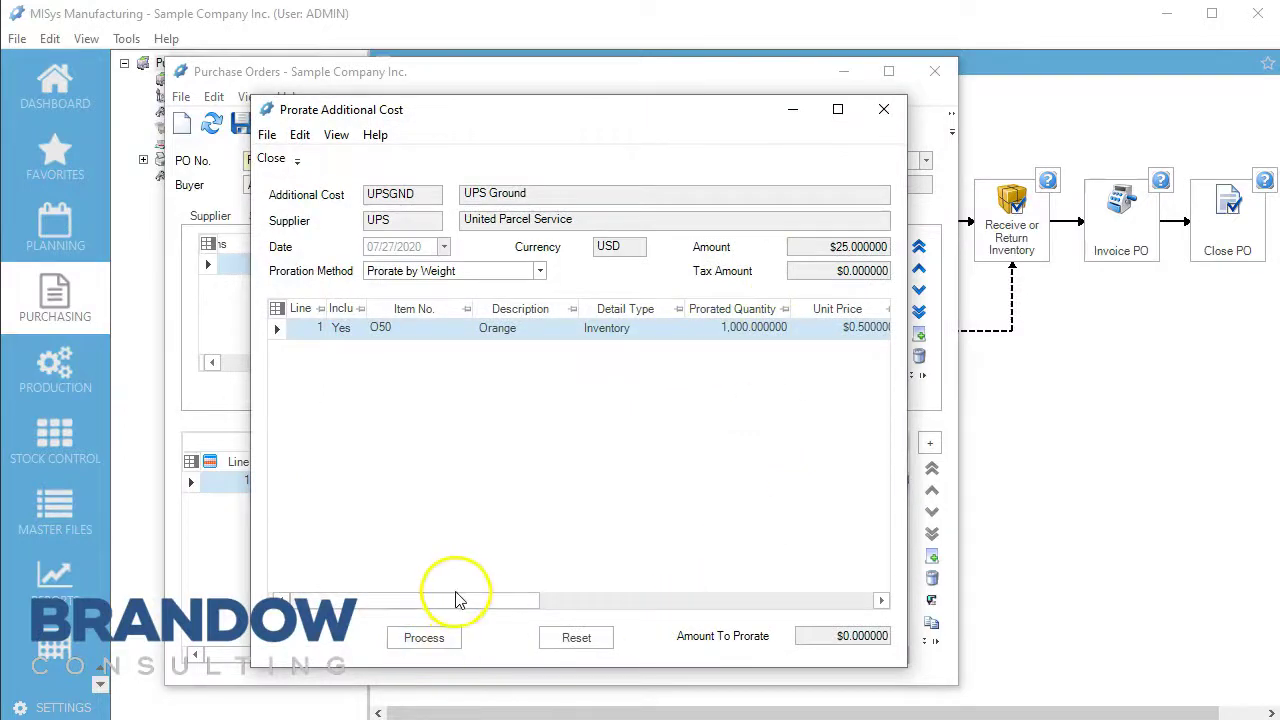
Process the by-weight proration of the $25 UPS Ground cost across the Orange line.
drag(457, 598, 765, 585)
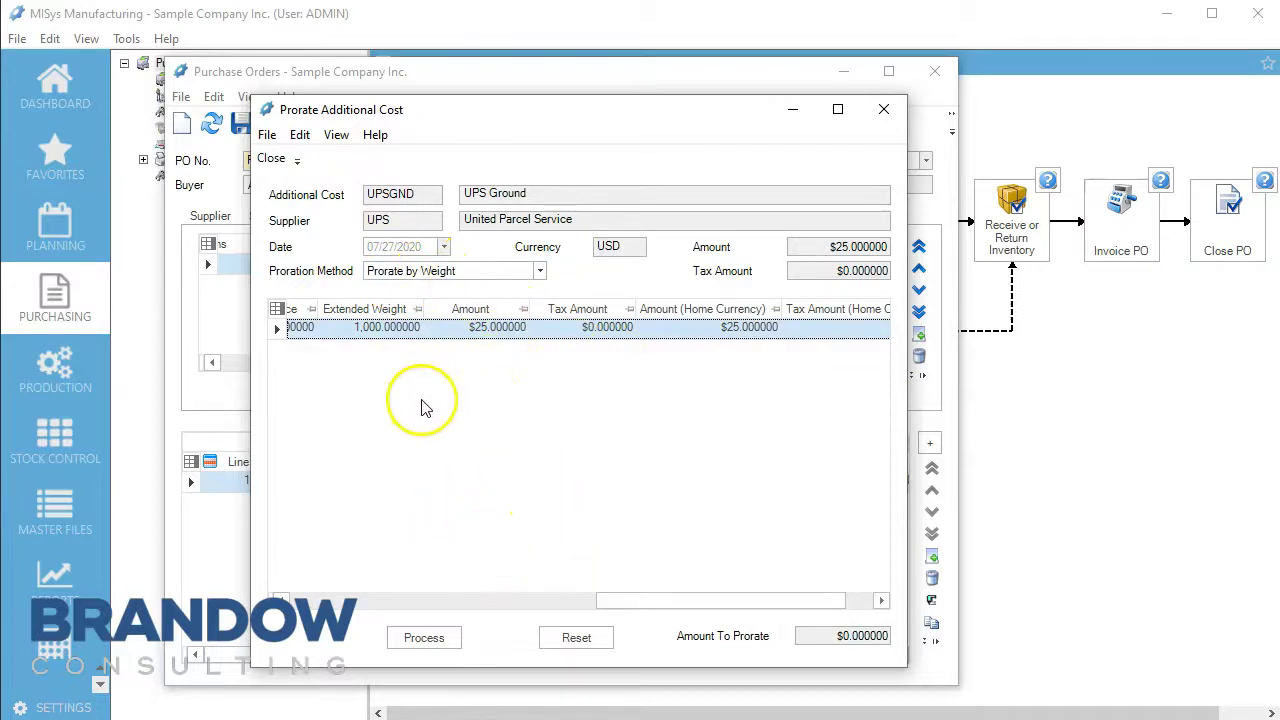
click(443, 640)
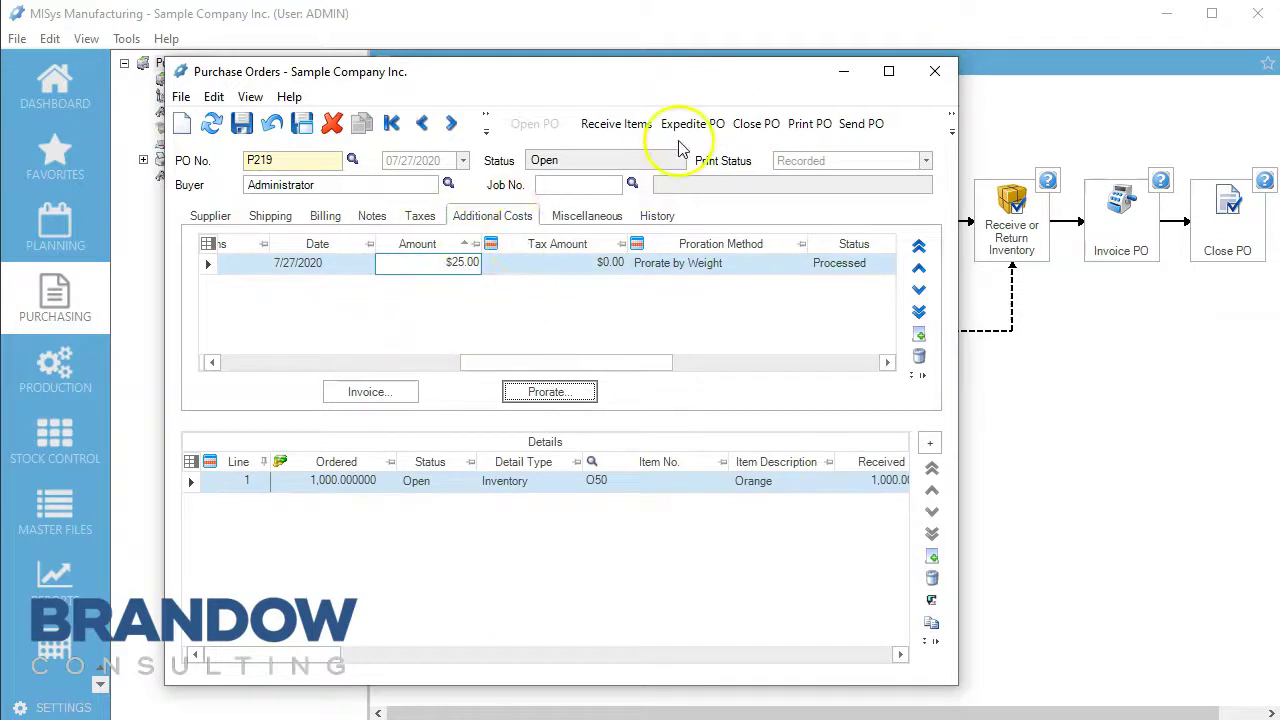
Check all lines and close P219 as of 7/27/2020, then exit Purchase Orders.
click(752, 123)
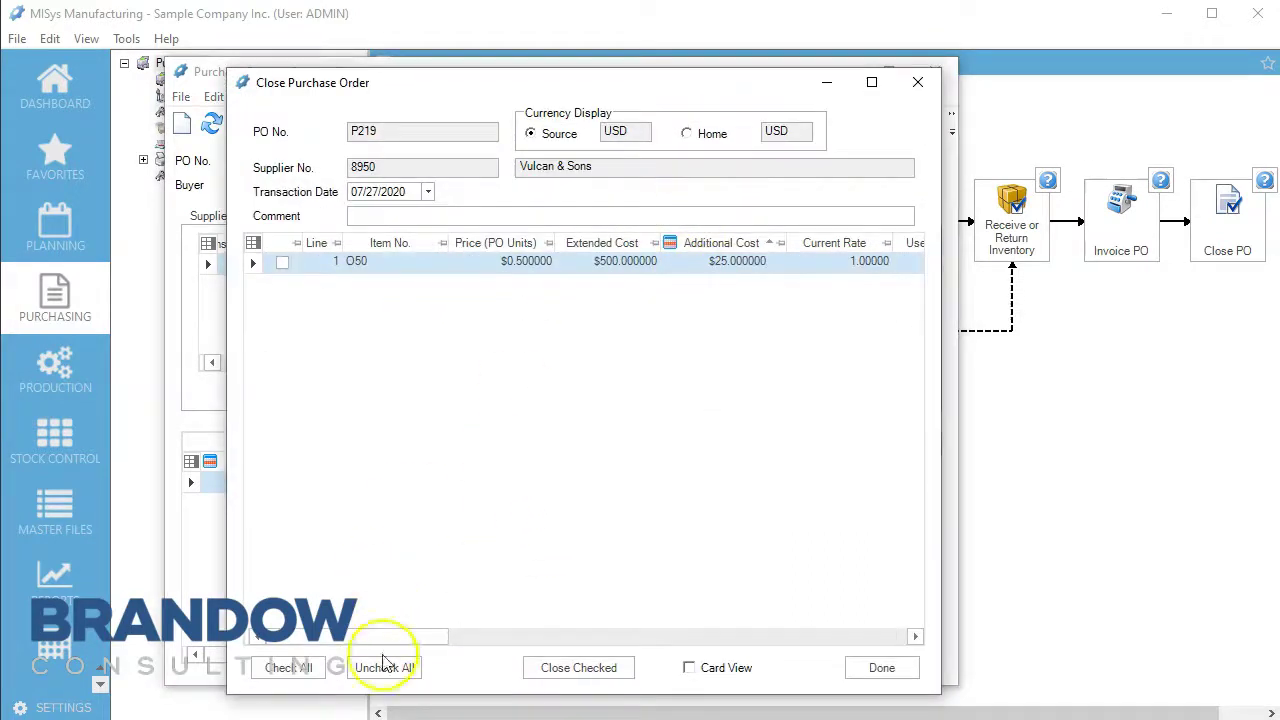
click(296, 668)
click(575, 668)
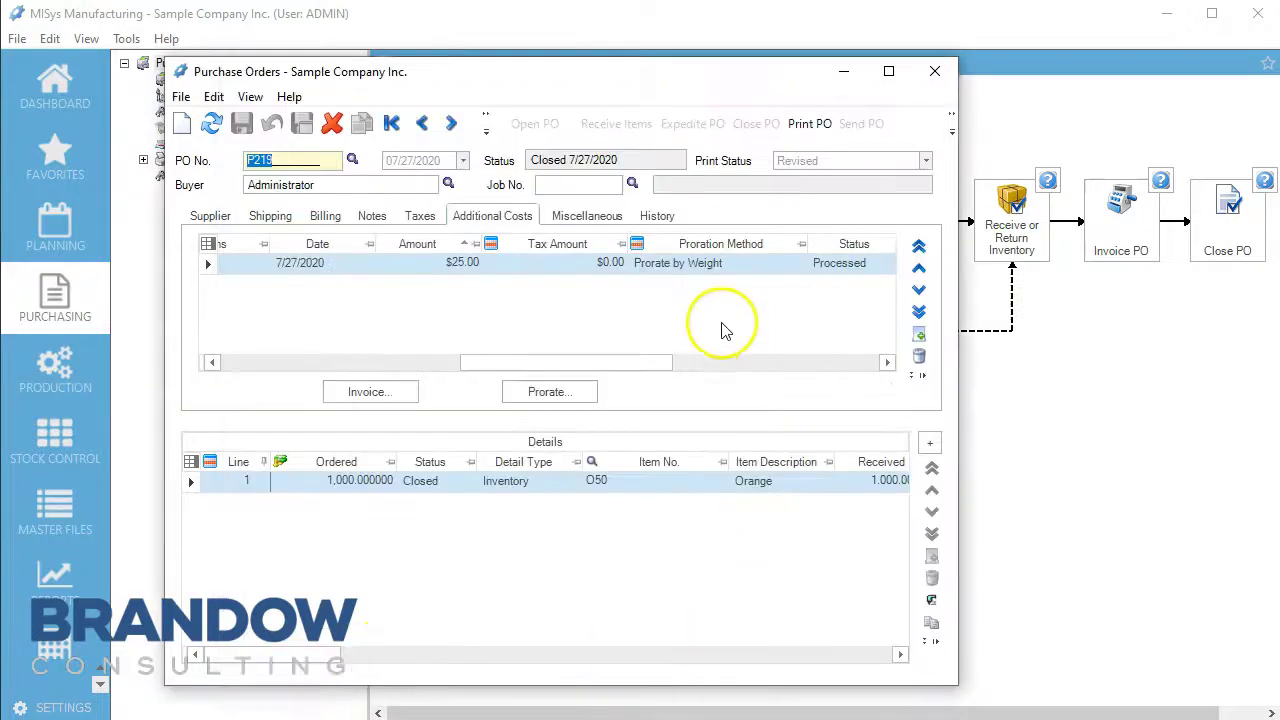
click(929, 73)
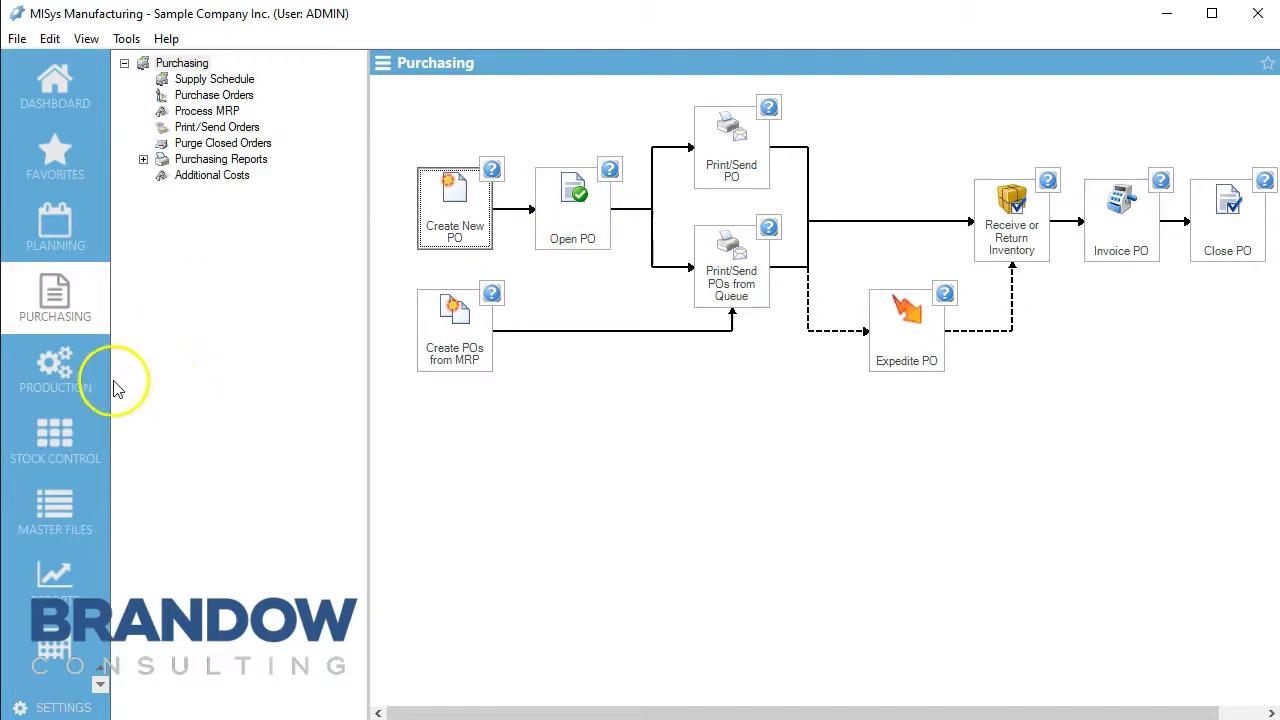
Start a new production work order for job OJ.
click(60, 372)
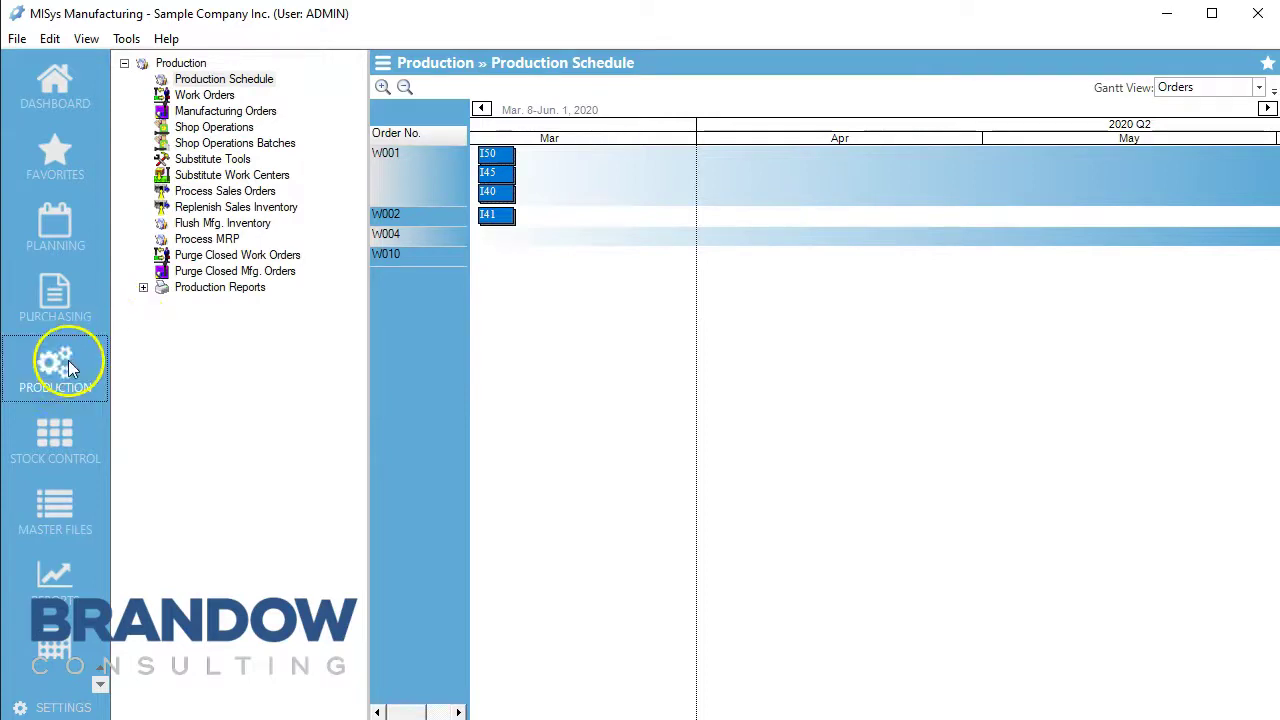
click(210, 96)
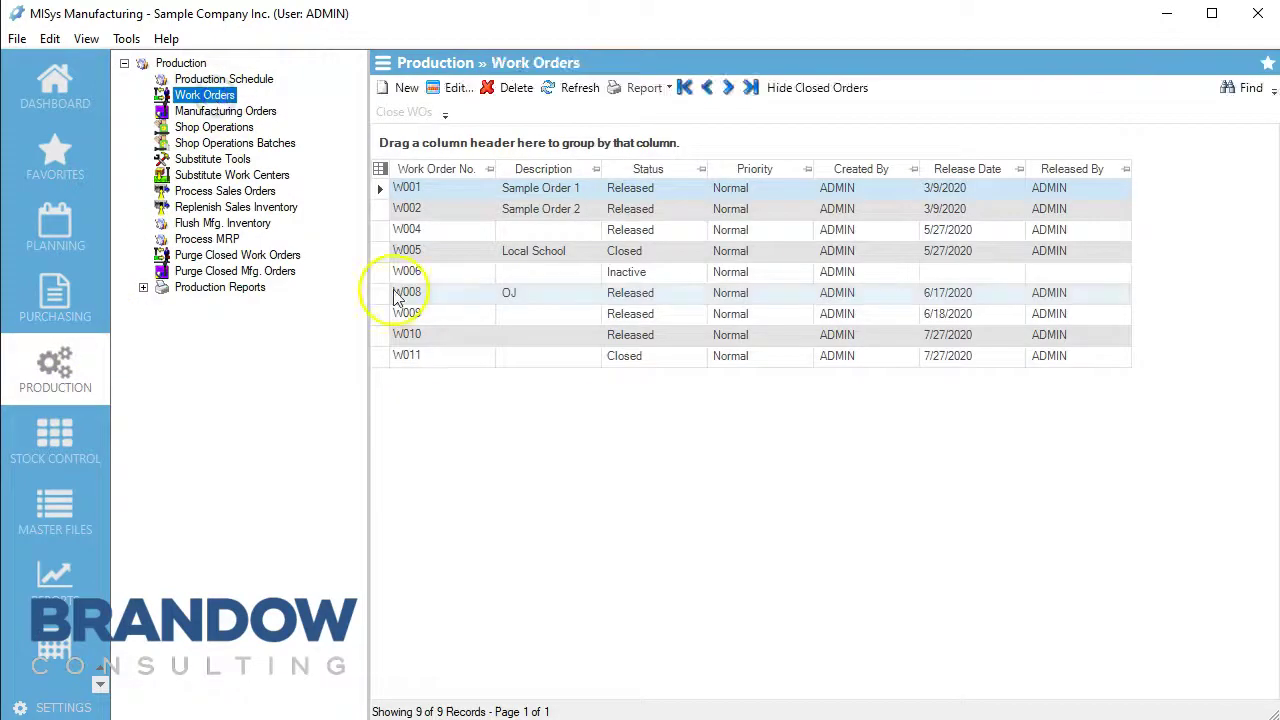
click(403, 88)
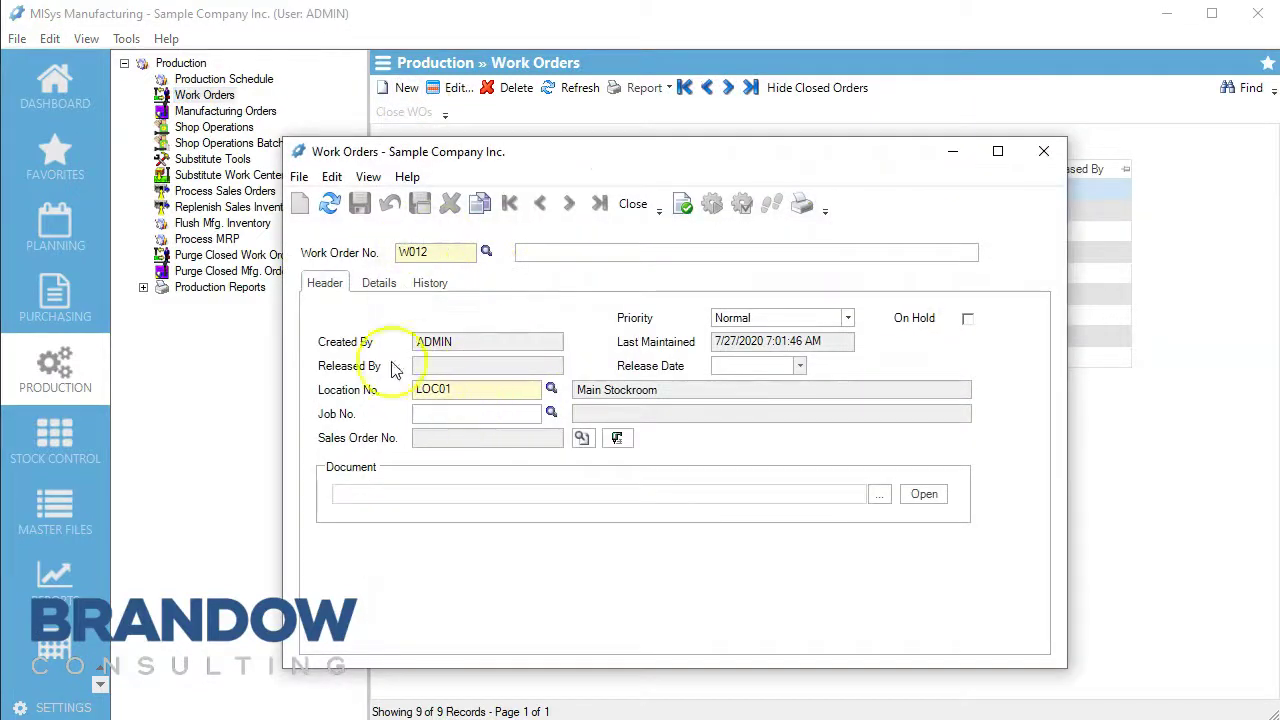
click(551, 413)
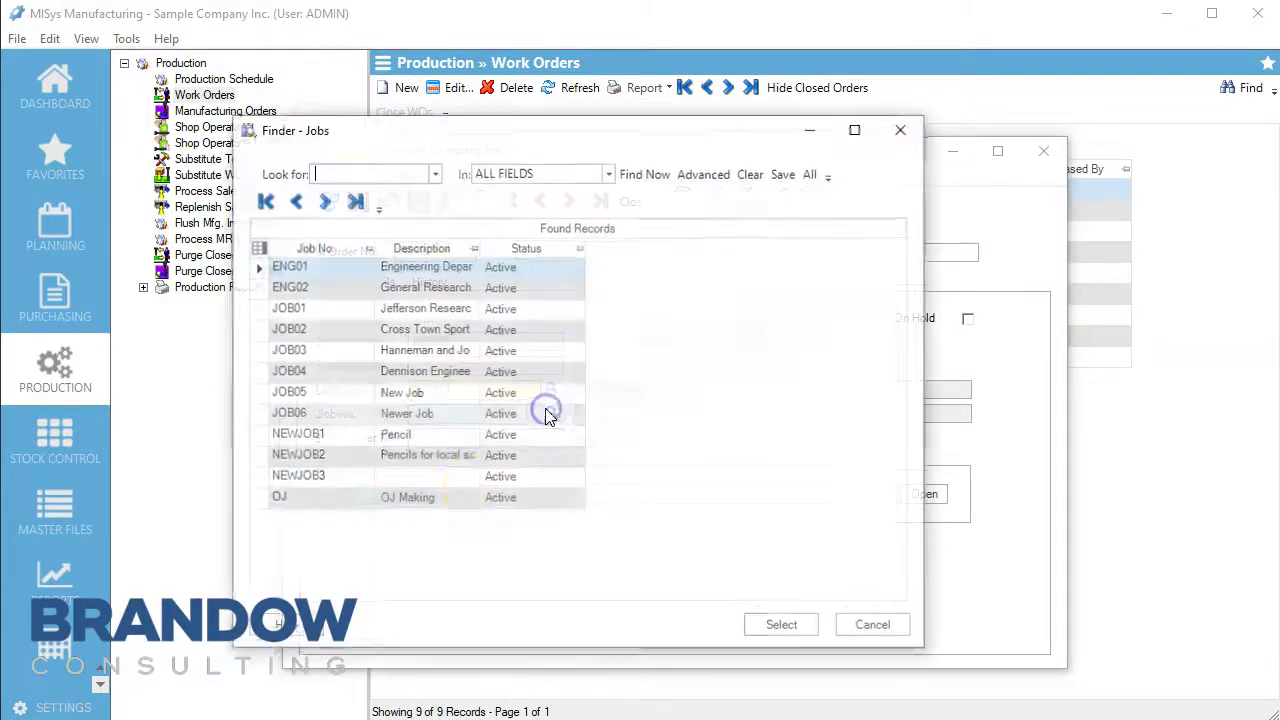
click(408, 499)
click(783, 625)
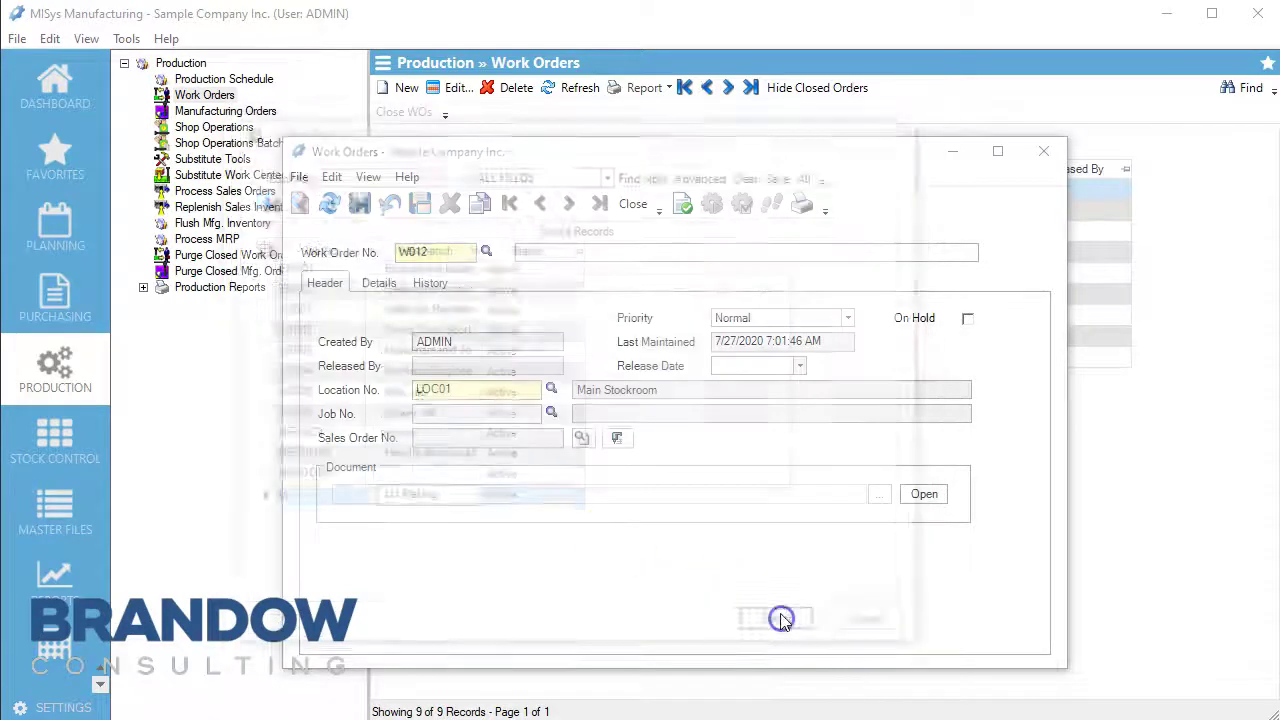
Add a detail line for item O51 OJ with 1,000 ordered.
click(377, 285)
click(1028, 479)
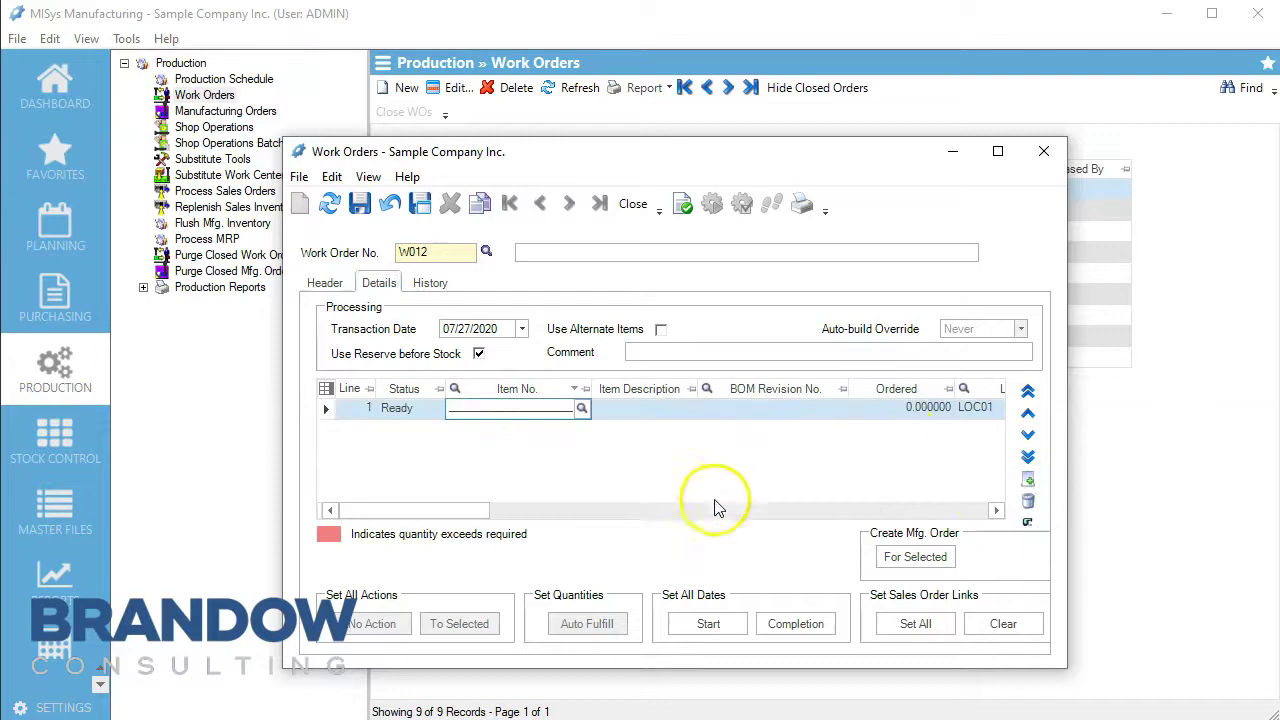
click(582, 410)
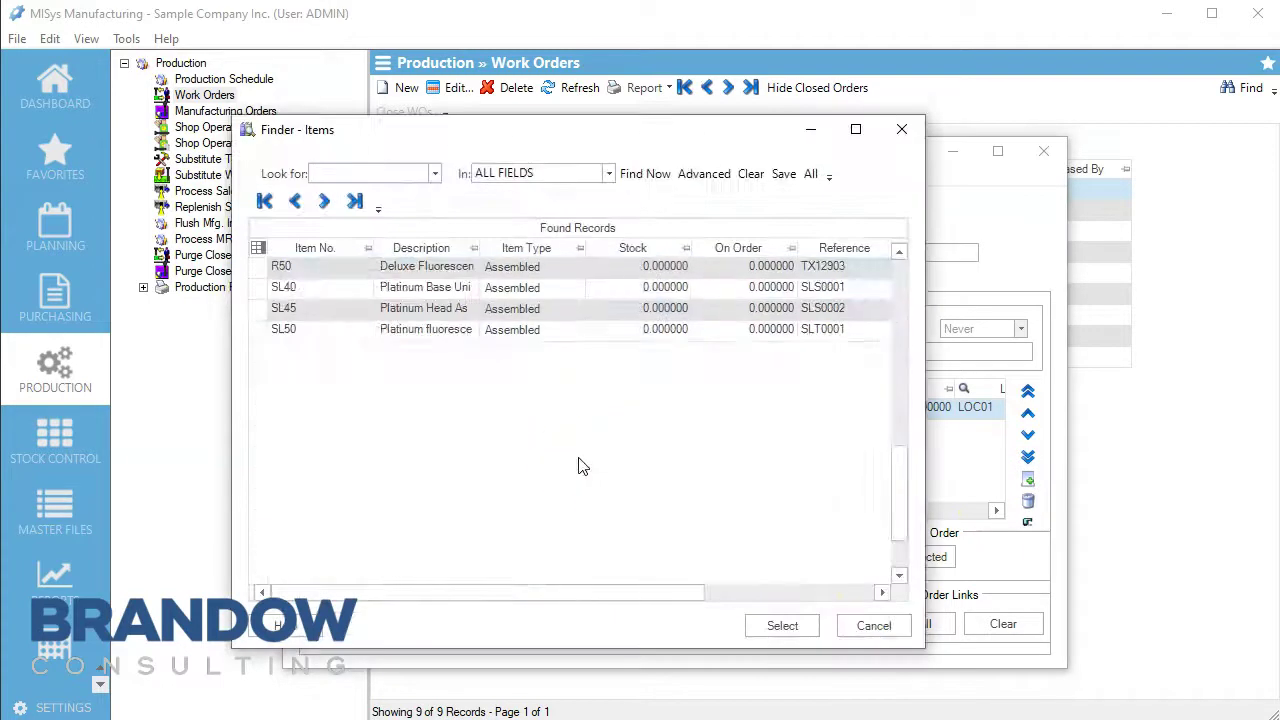
click(398, 371)
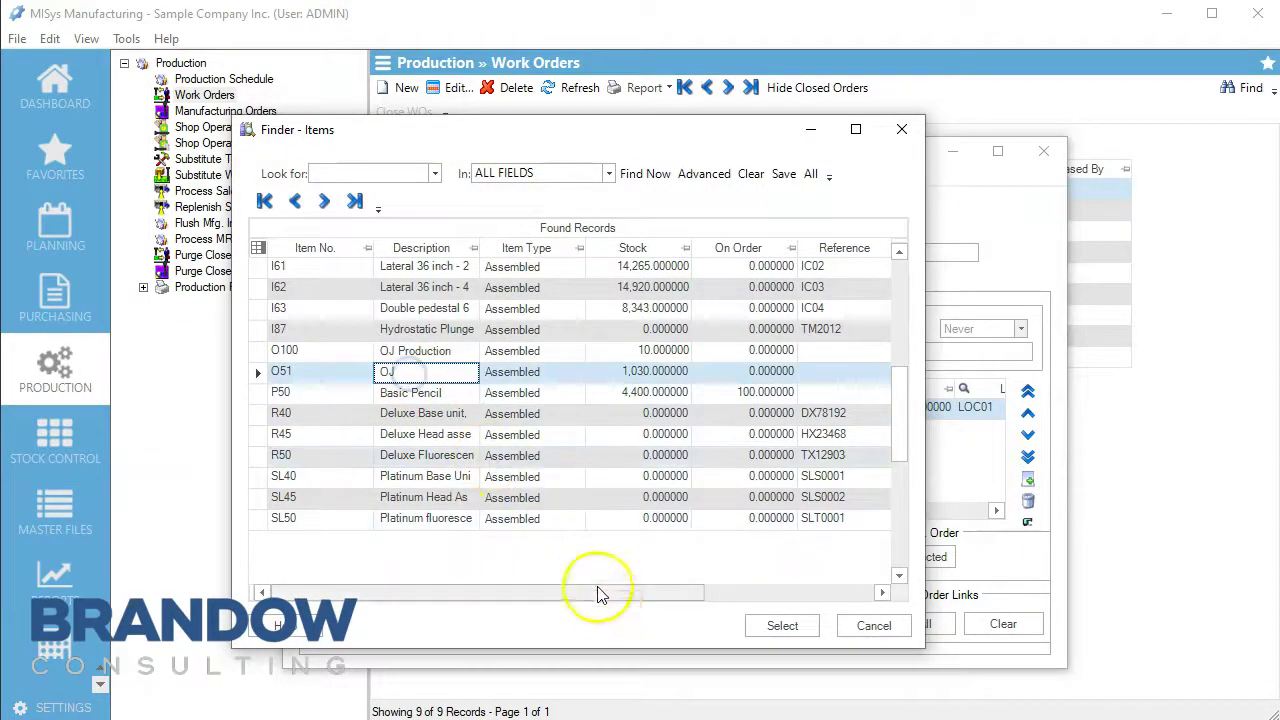
click(778, 622)
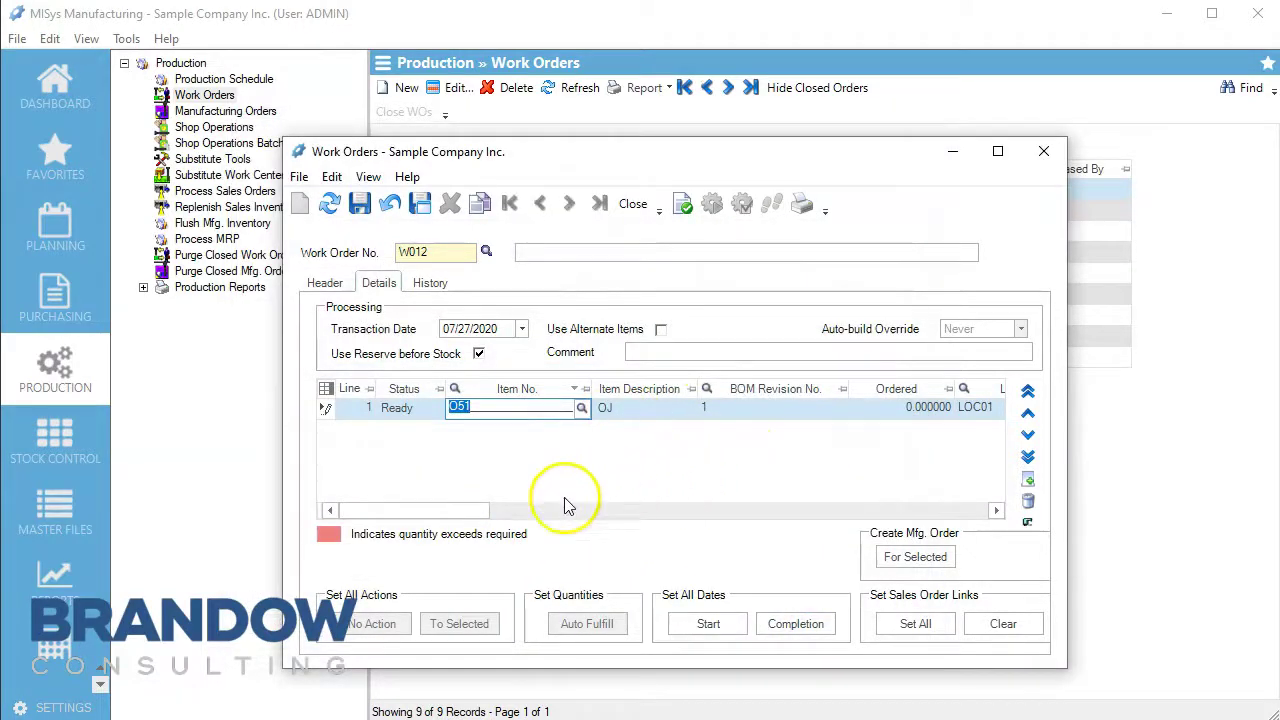
drag(451, 512, 522, 510)
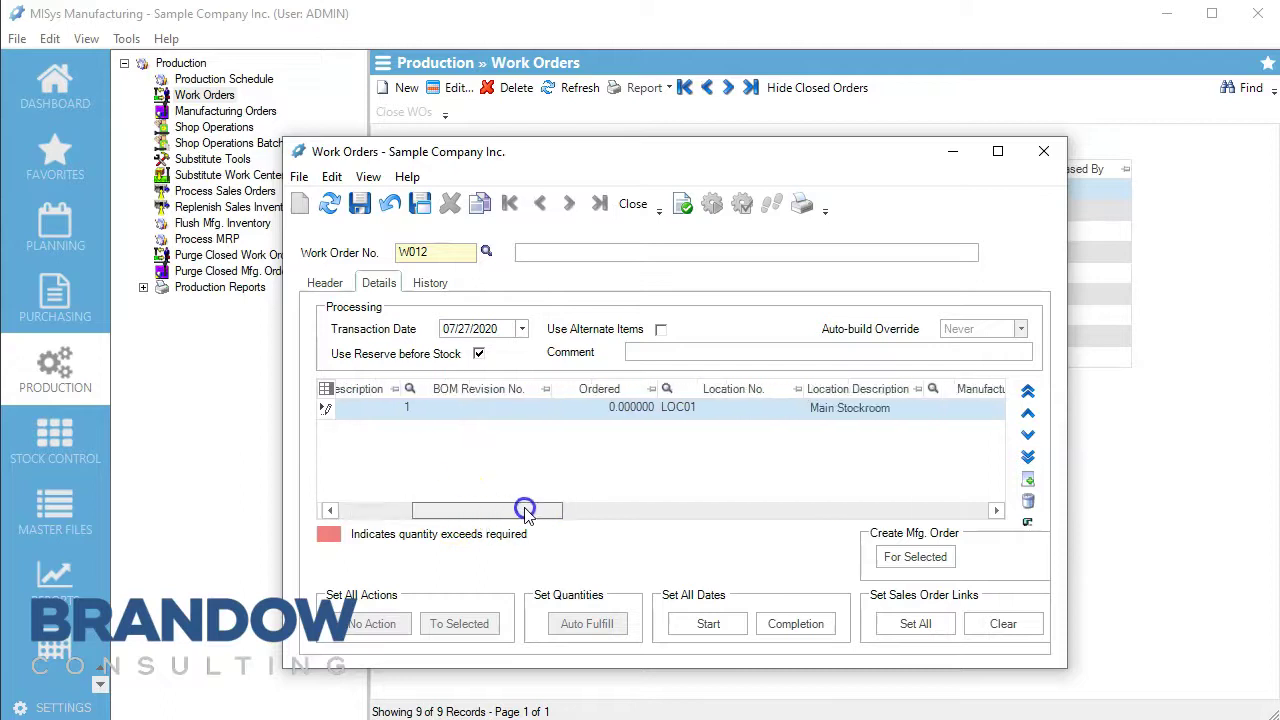
click(575, 418)
right_click(591, 420)
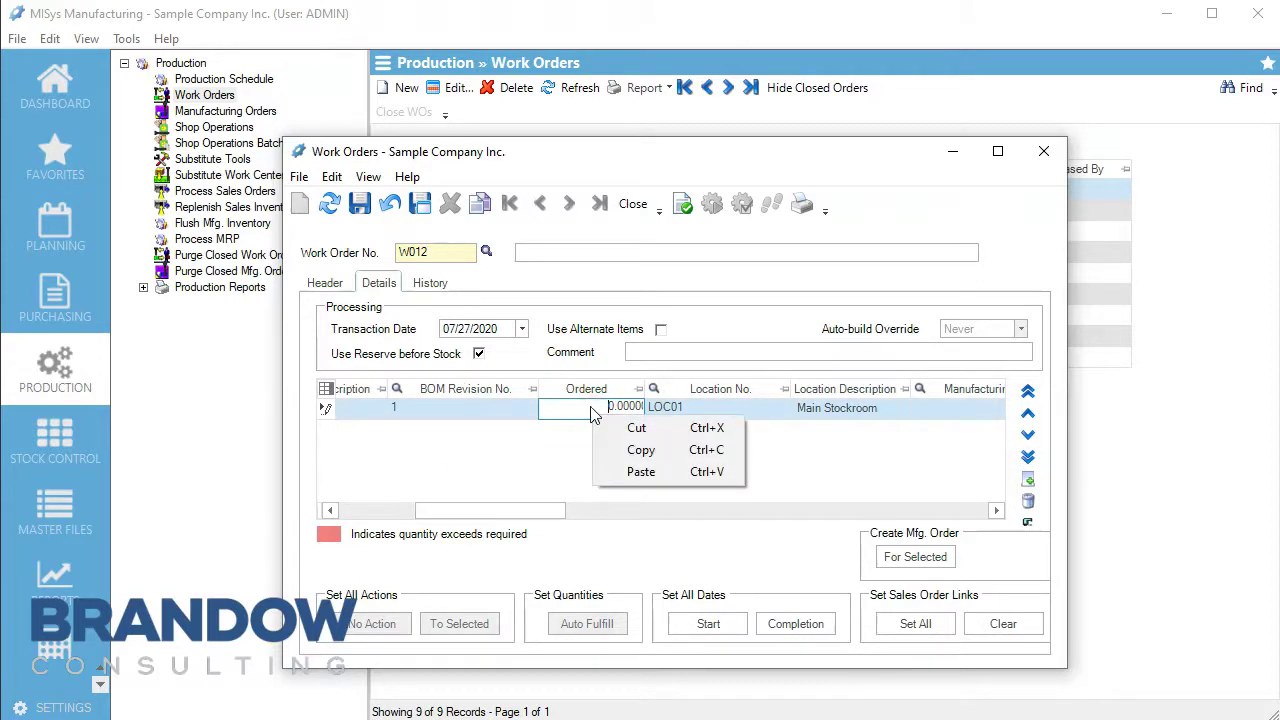
click(591, 407)
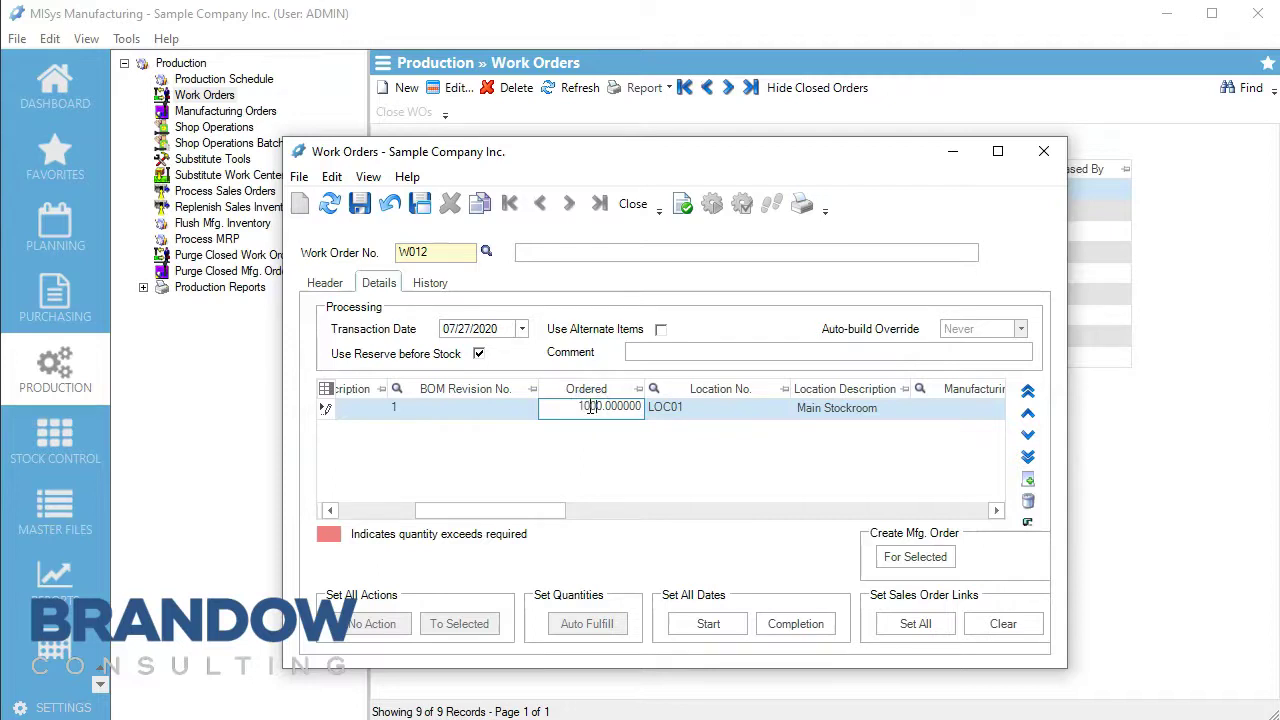
drag(616, 511, 366, 510)
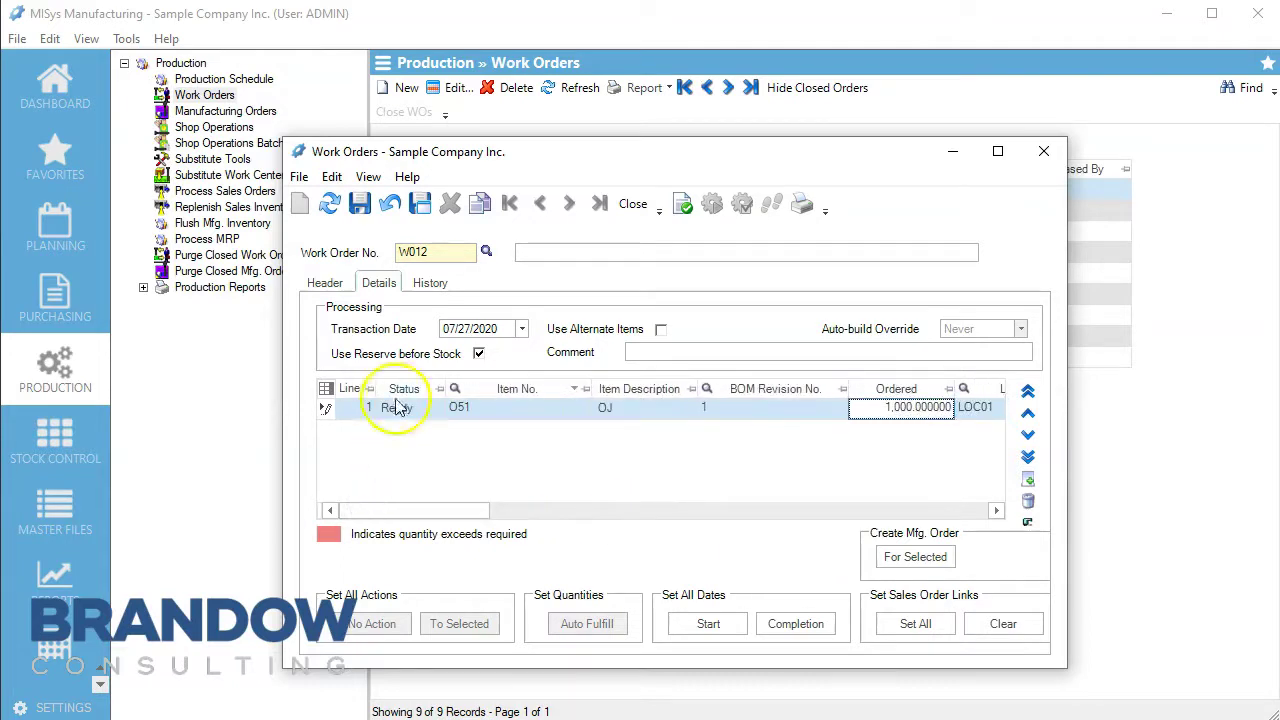
Save work order W012, confirming the line starts today, 7/27/2020.
click(359, 212)
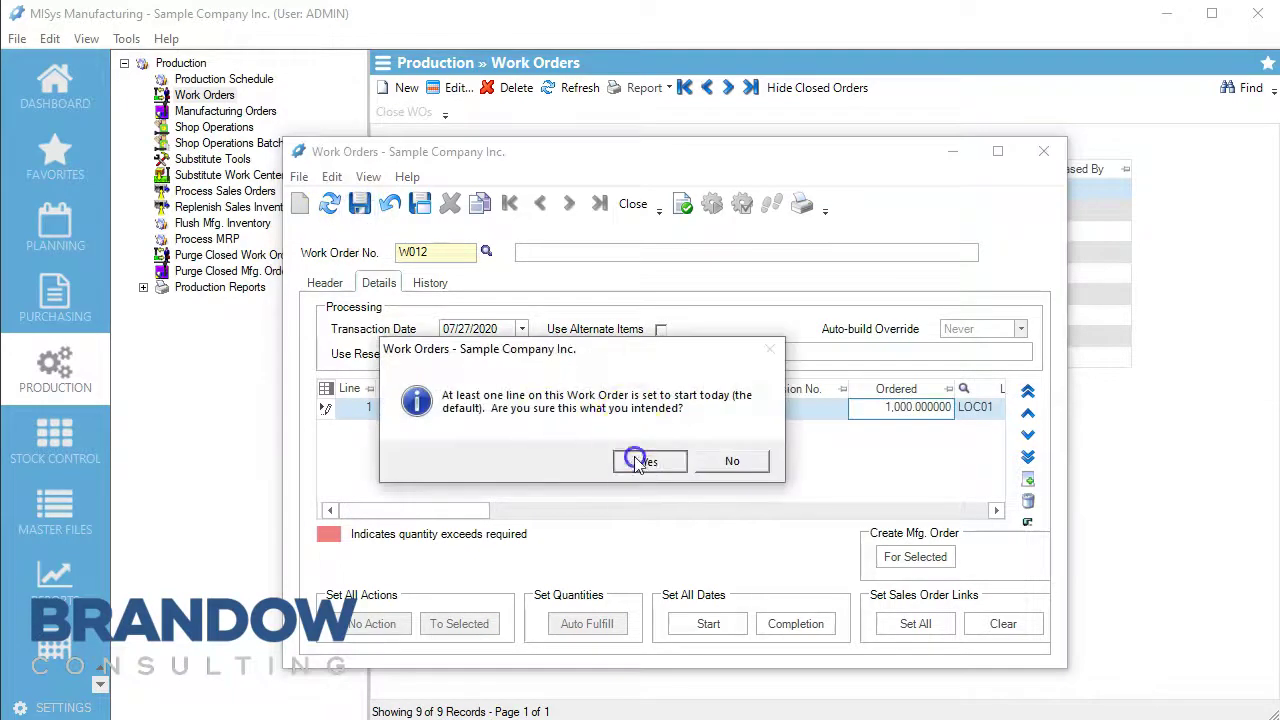
click(640, 461)
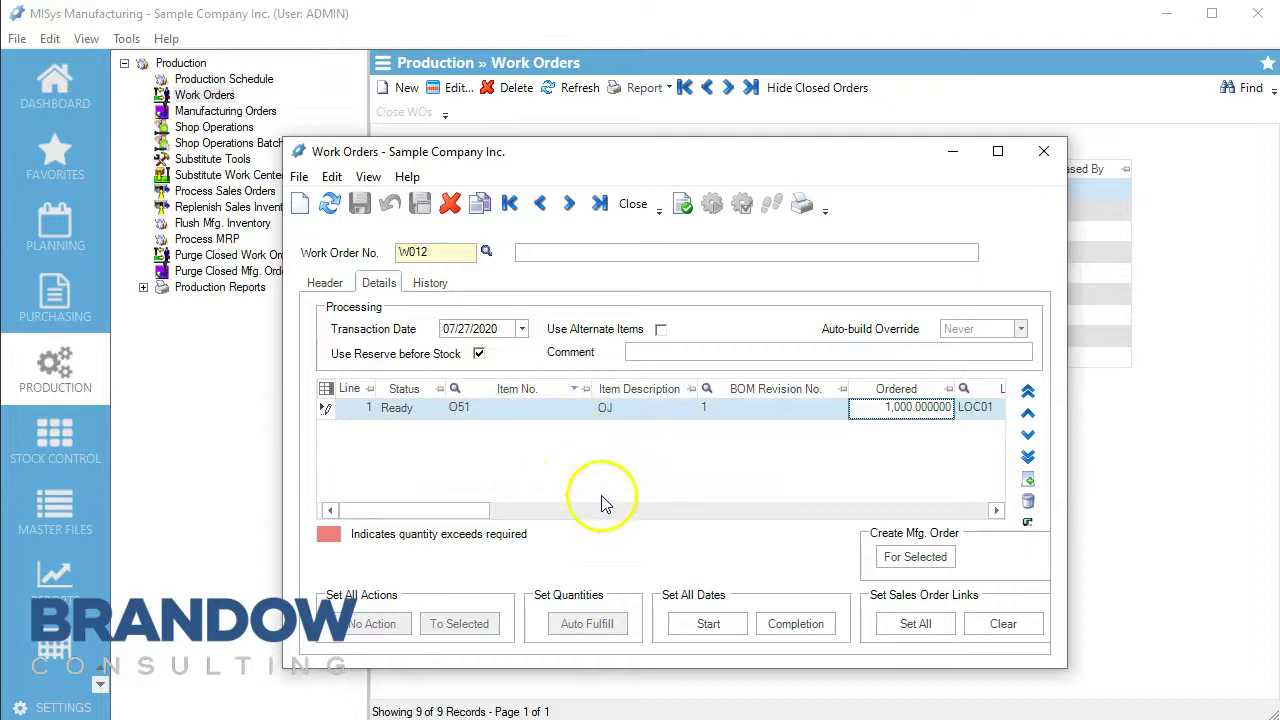
drag(413, 512, 385, 530)
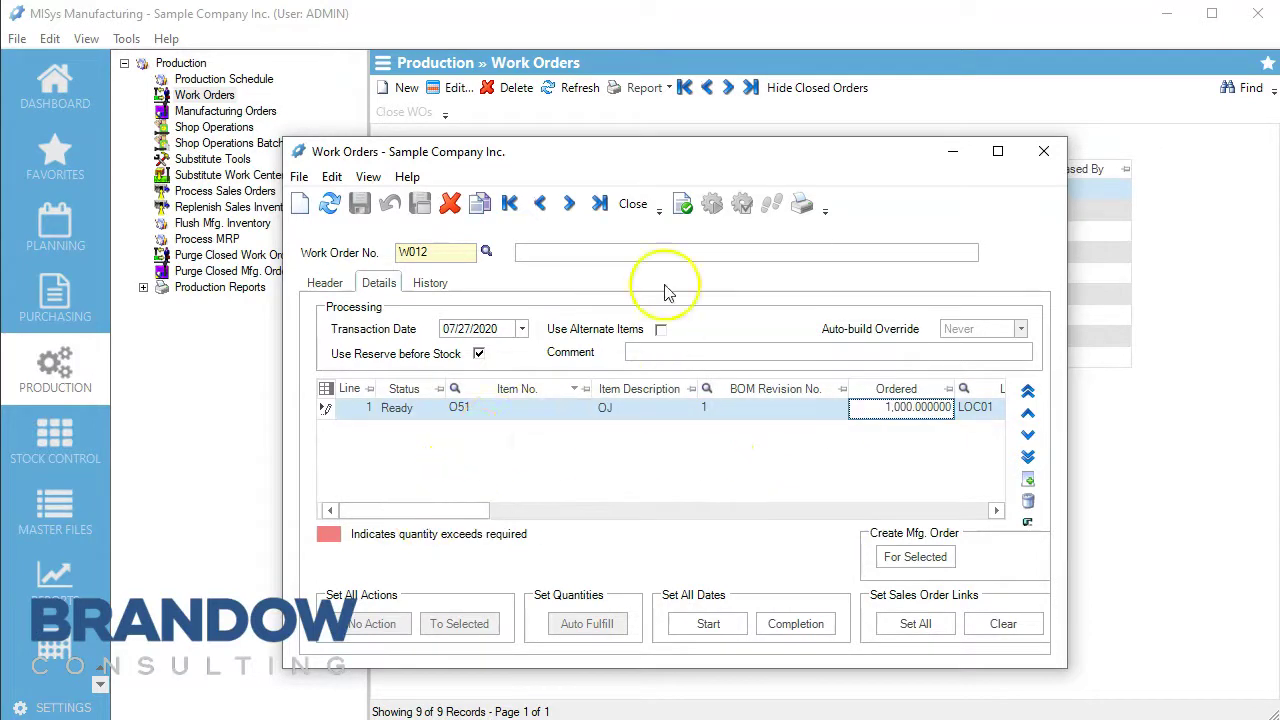
Release W012 and set the OJ line's action to Complete.
click(684, 210)
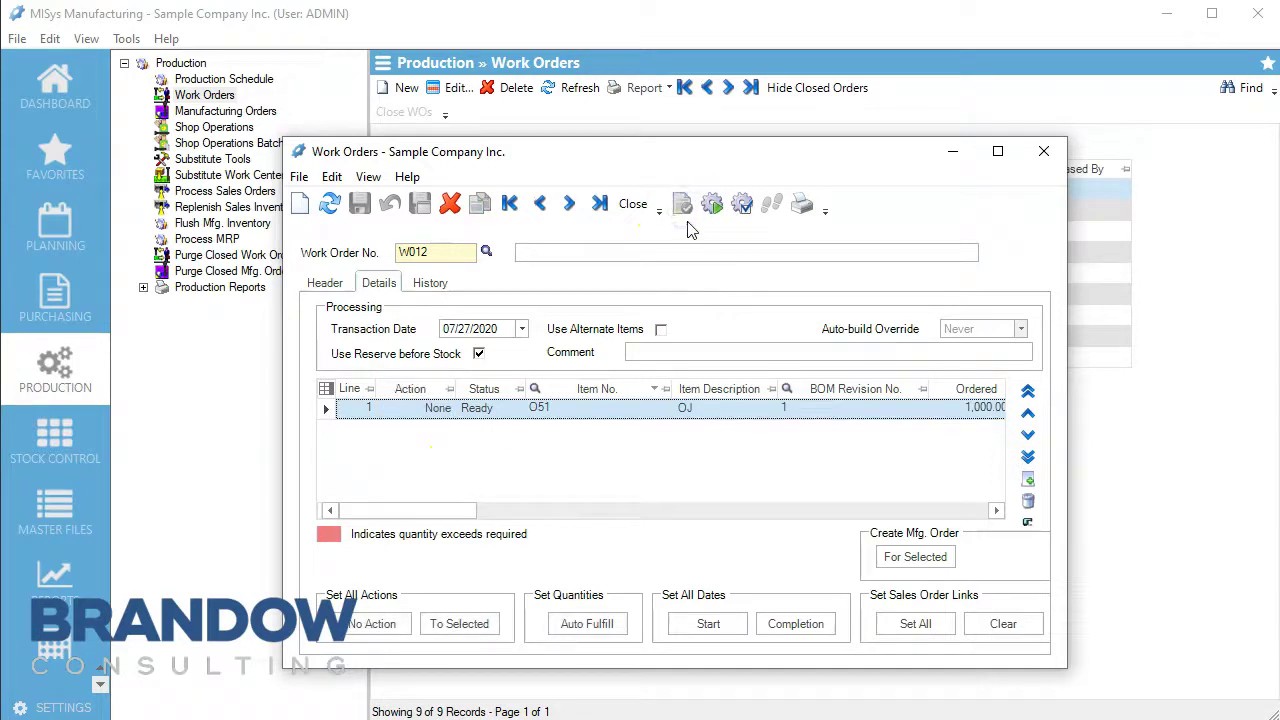
click(421, 410)
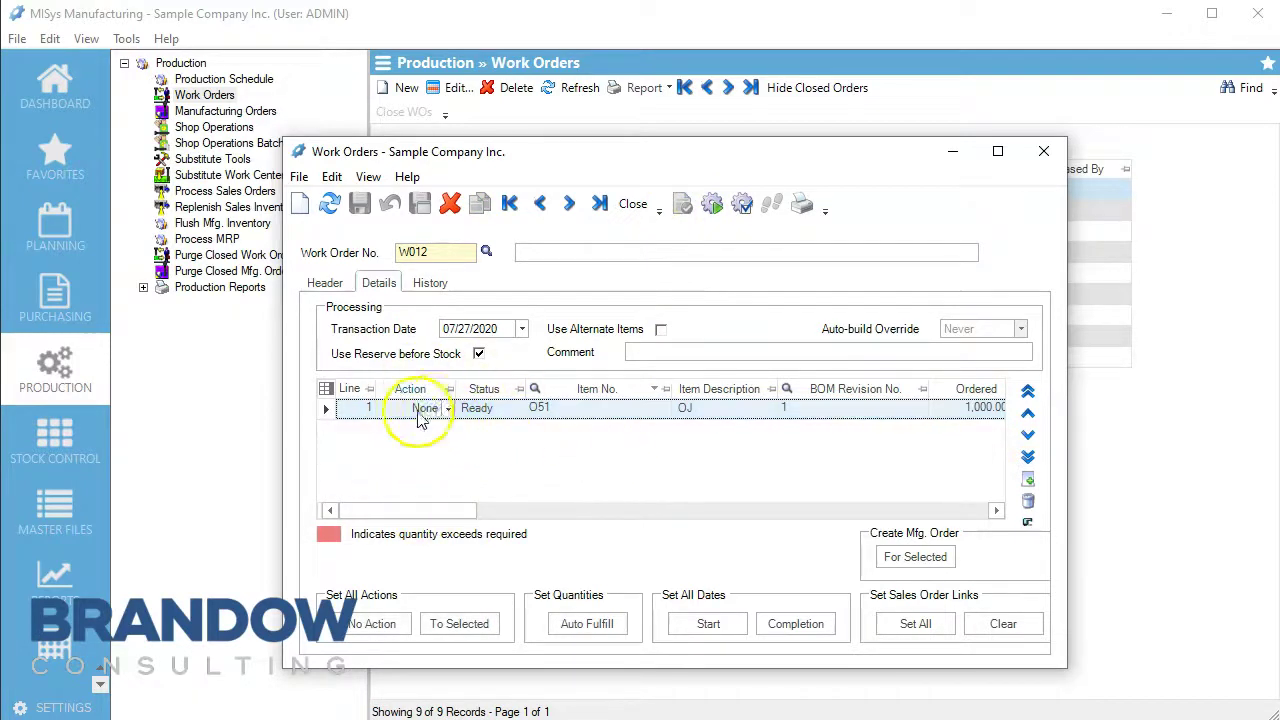
click(448, 412)
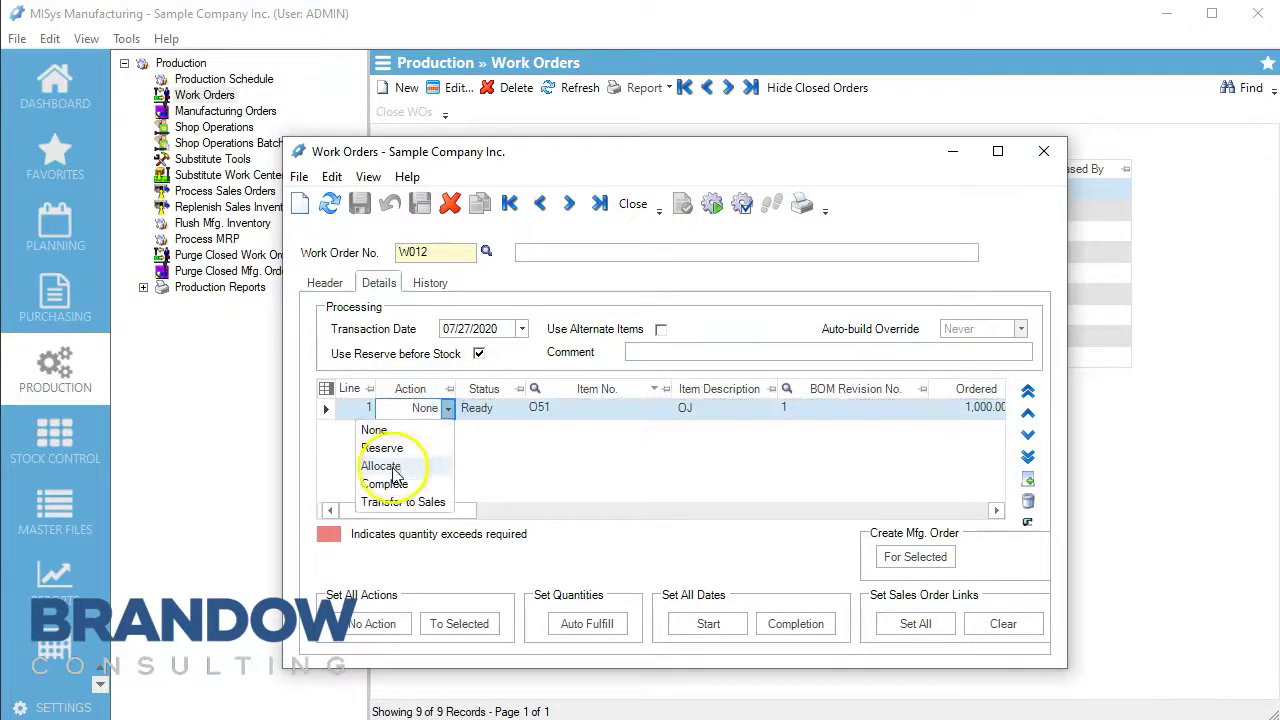
click(404, 485)
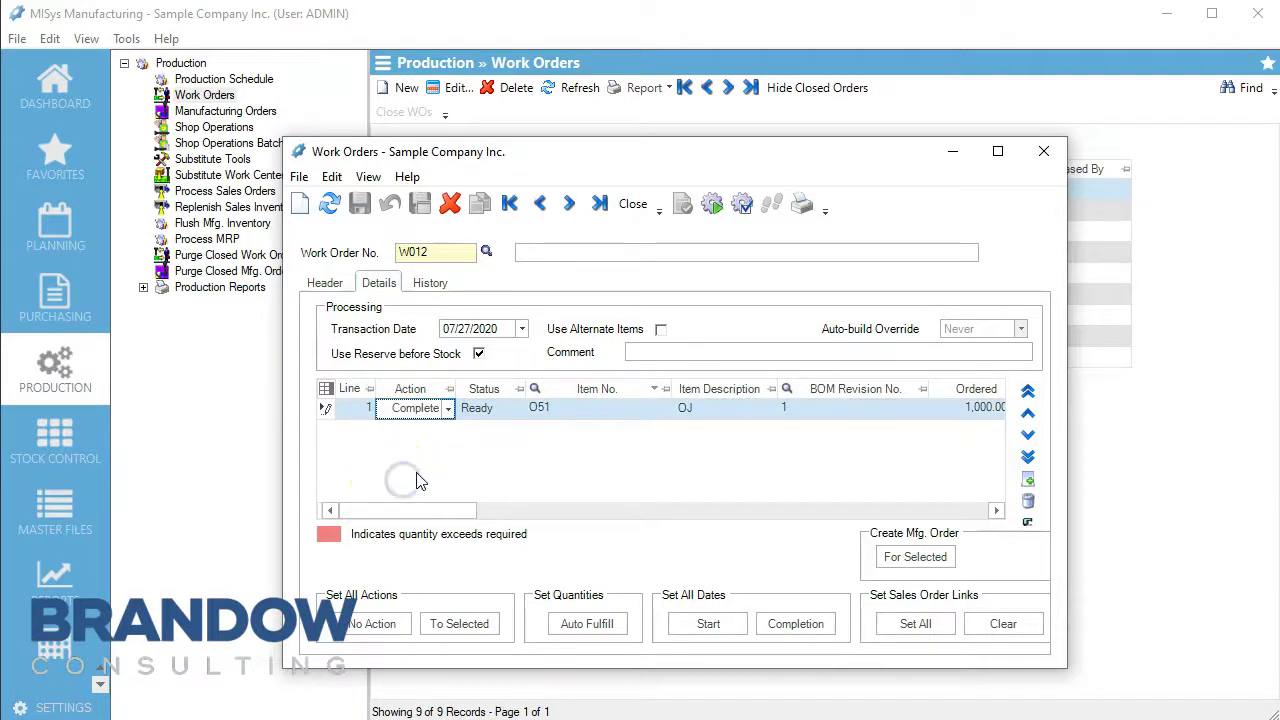
drag(428, 515, 606, 514)
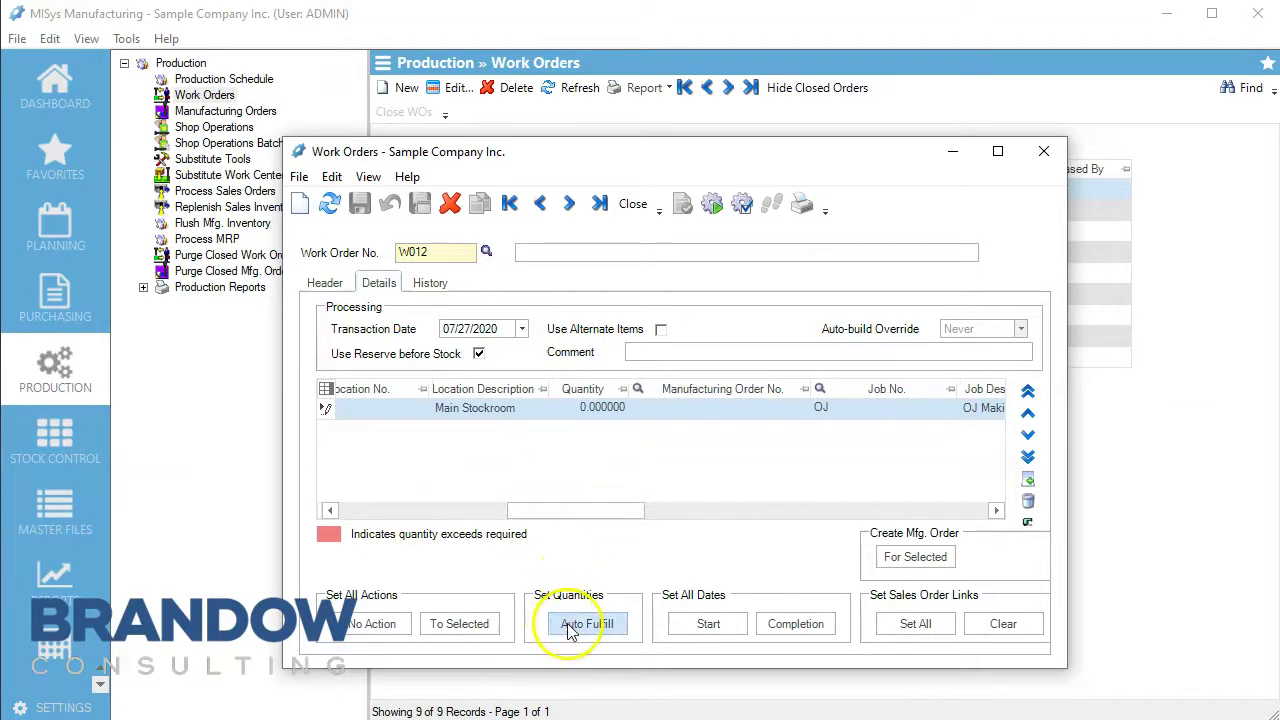
click(568, 624)
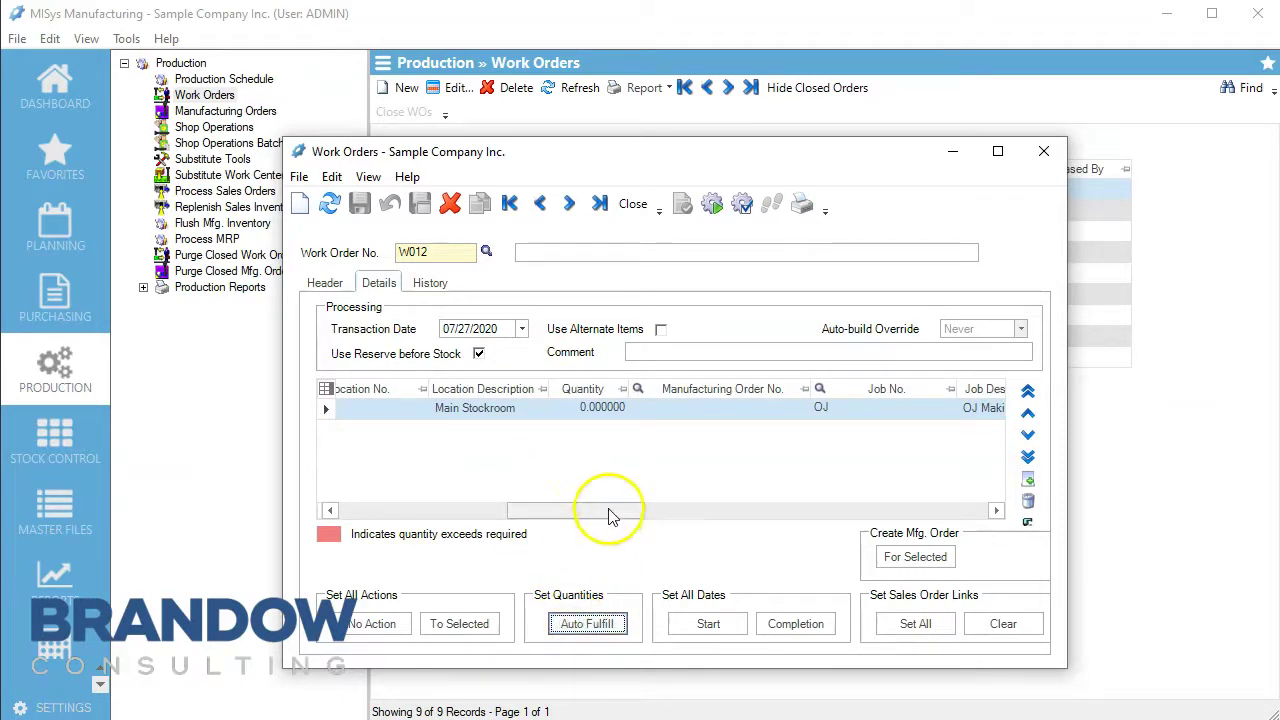
click(714, 218)
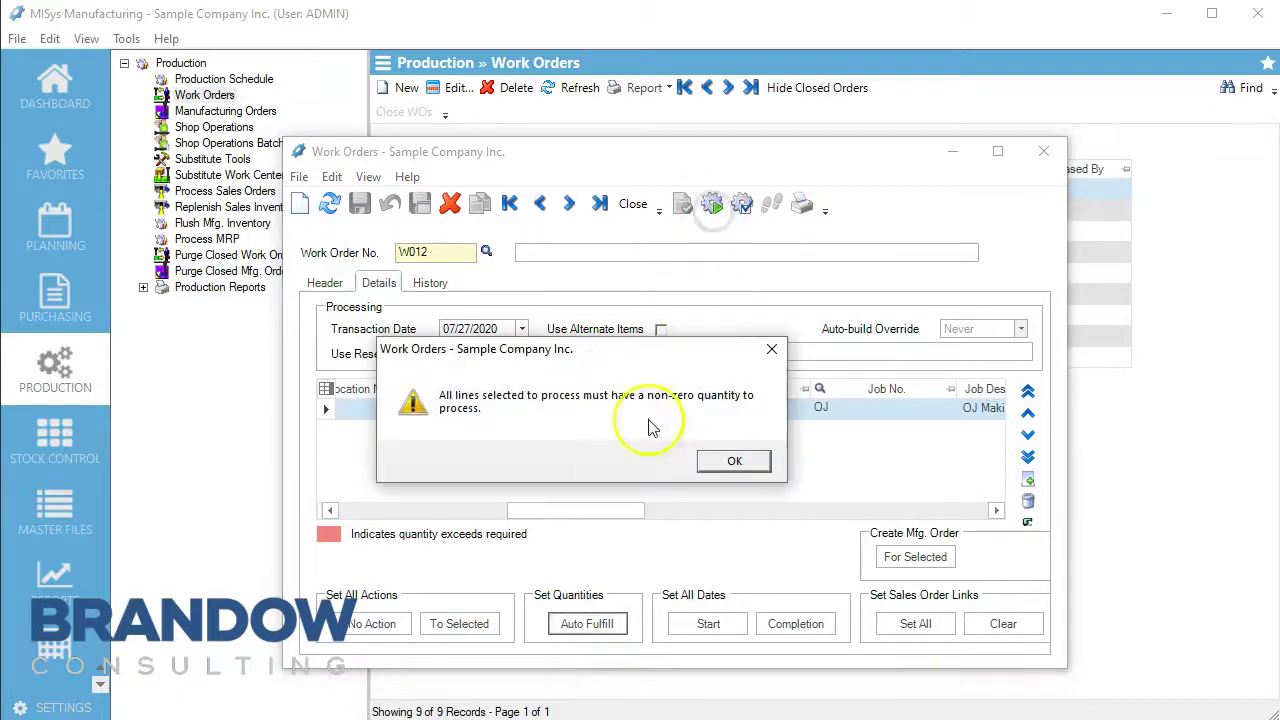
click(720, 463)
Enter a completion quantity of 1,000 and process the work order.
click(566, 408)
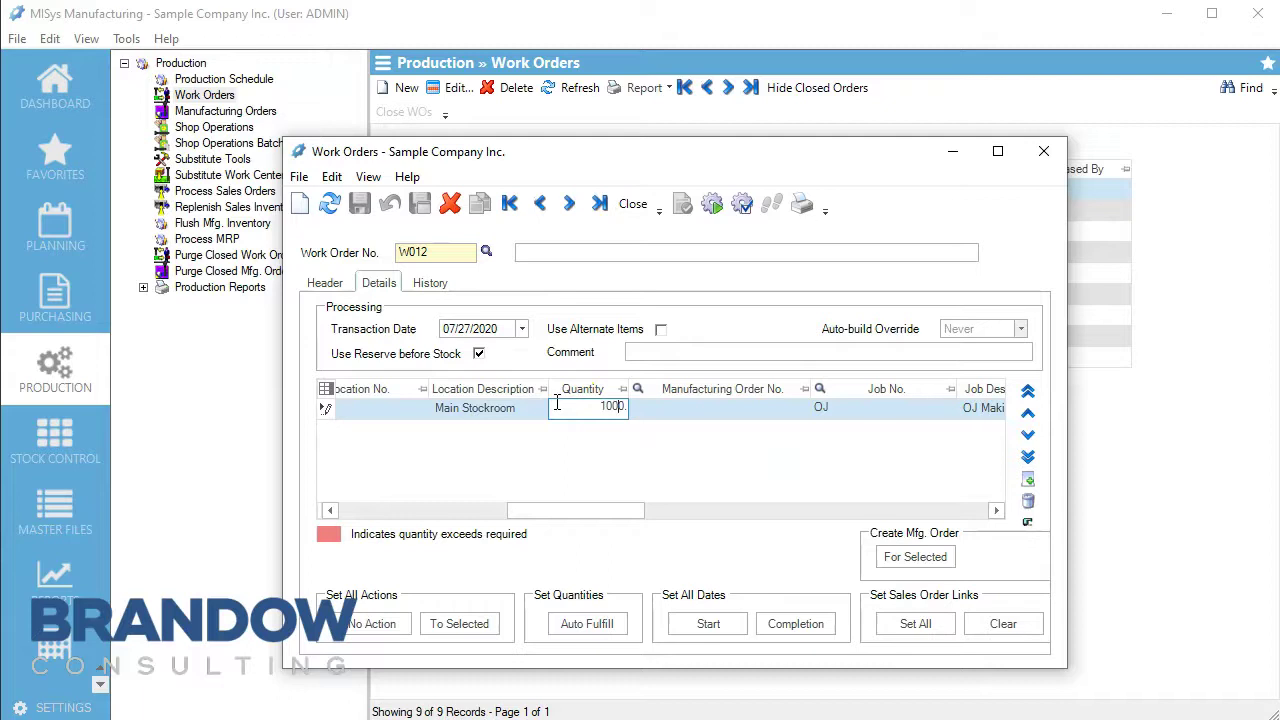
text(1000)
click(600, 624)
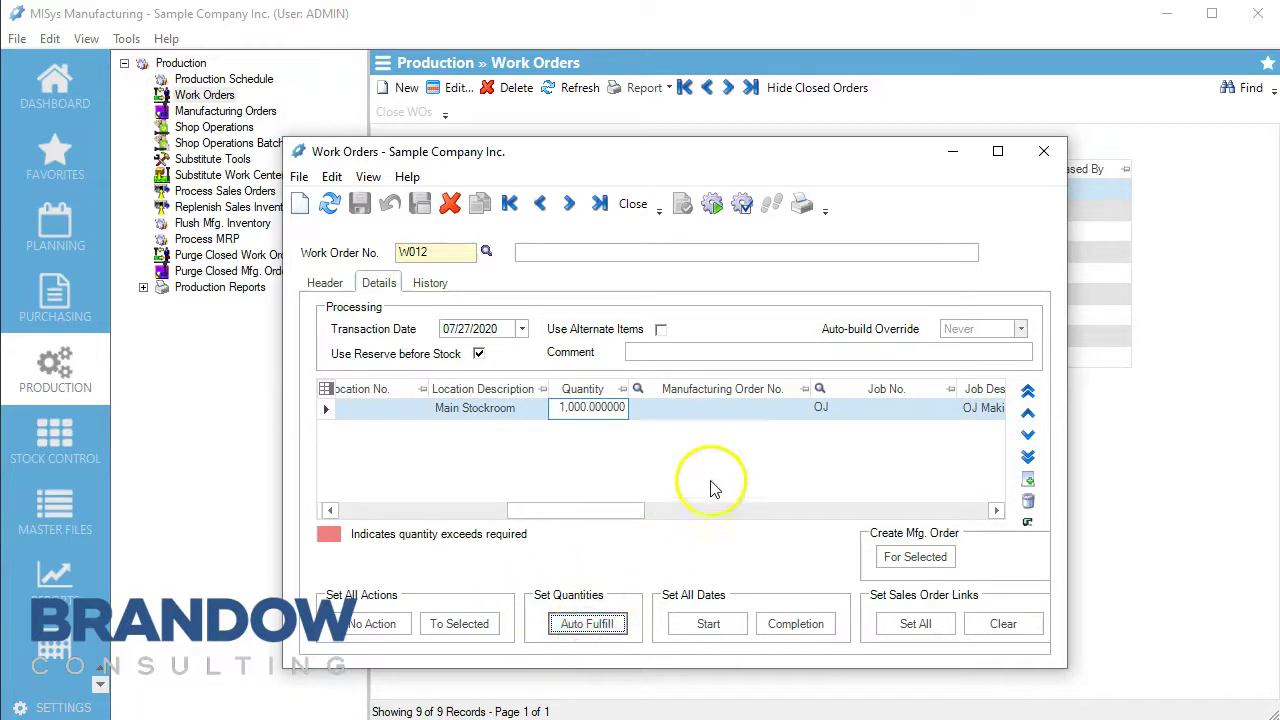
click(712, 204)
click(645, 450)
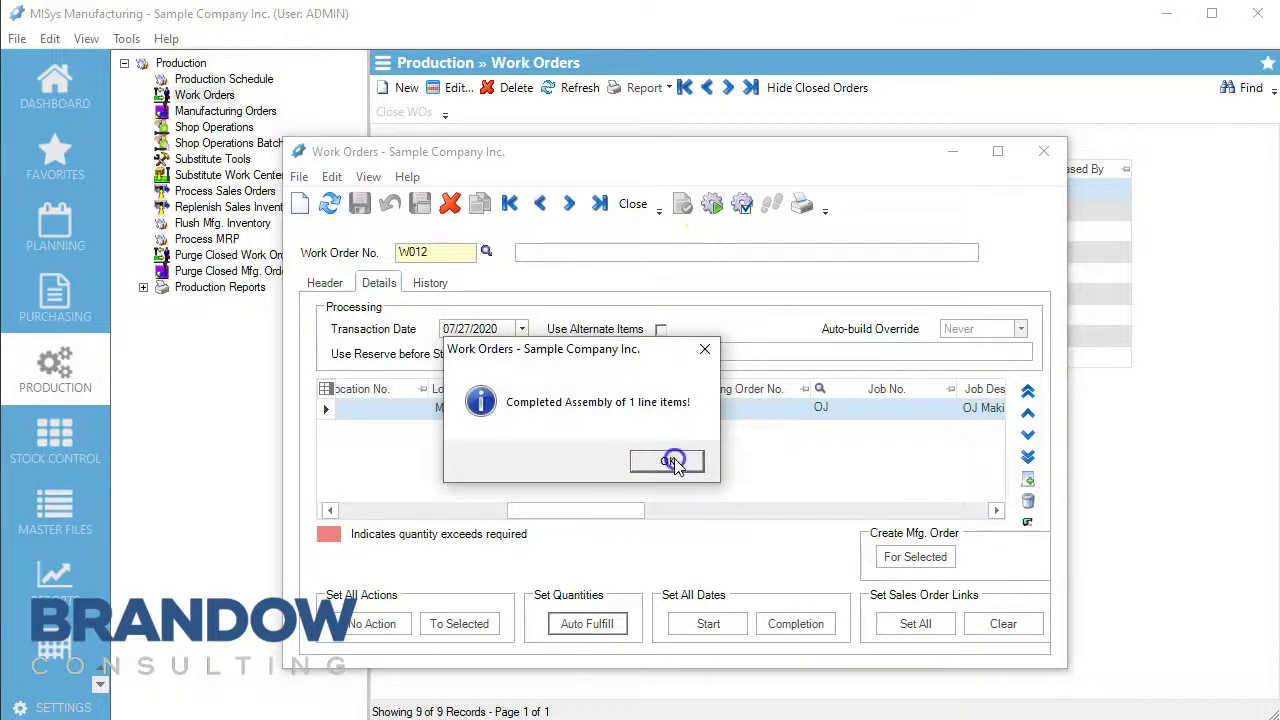
Check the OJ line shows 1,000 completed, then close work order W012.
click(670, 461)
drag(614, 507, 798, 510)
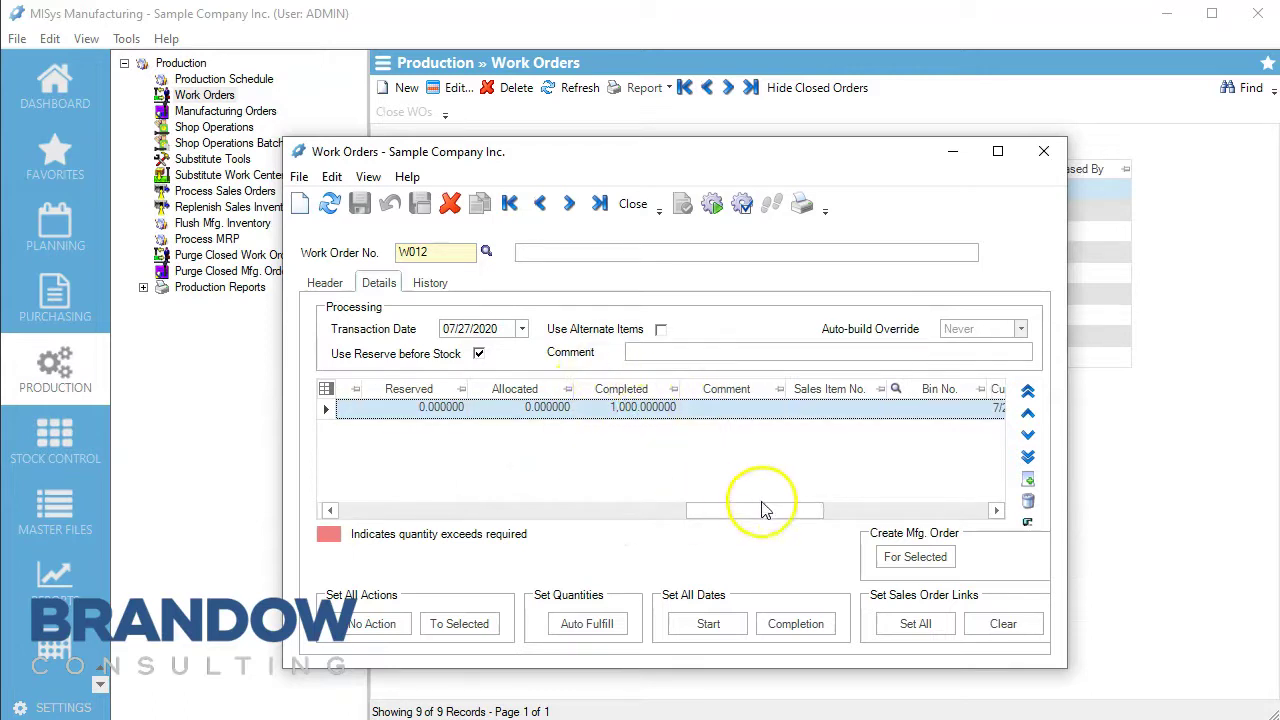
drag(764, 508, 690, 482)
drag(781, 534, 430, 537)
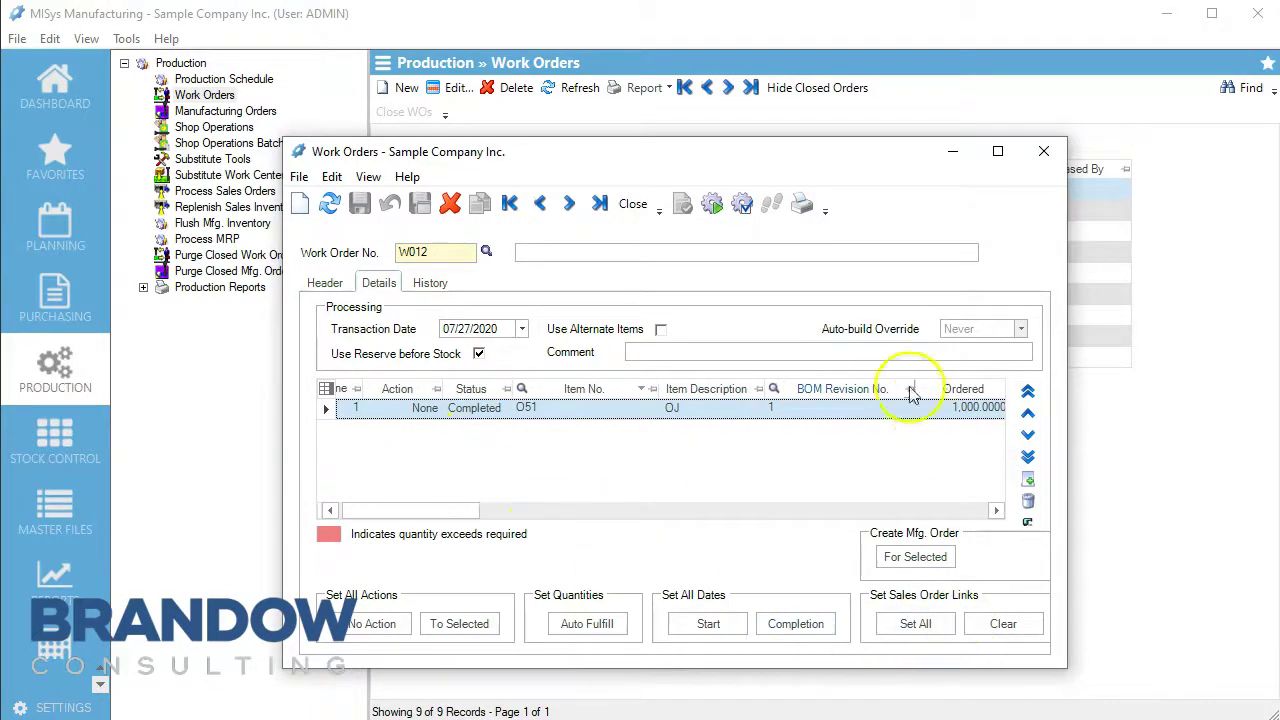
click(743, 207)
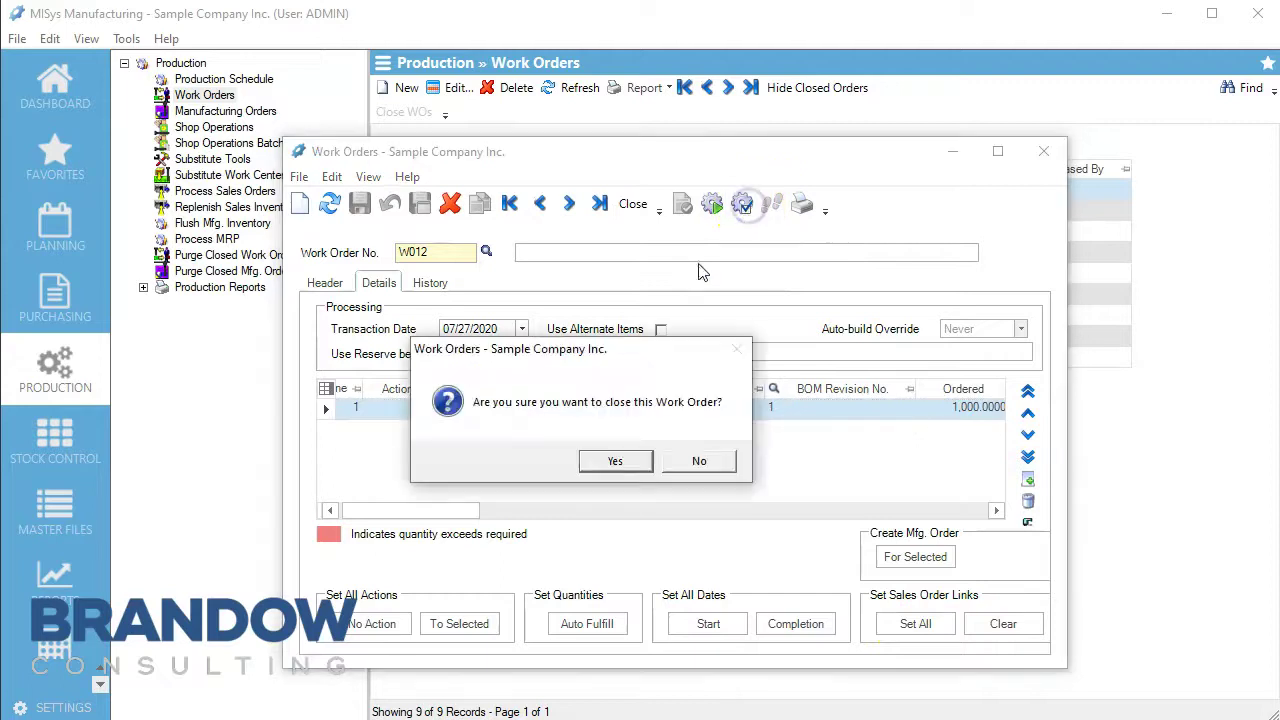
click(617, 462)
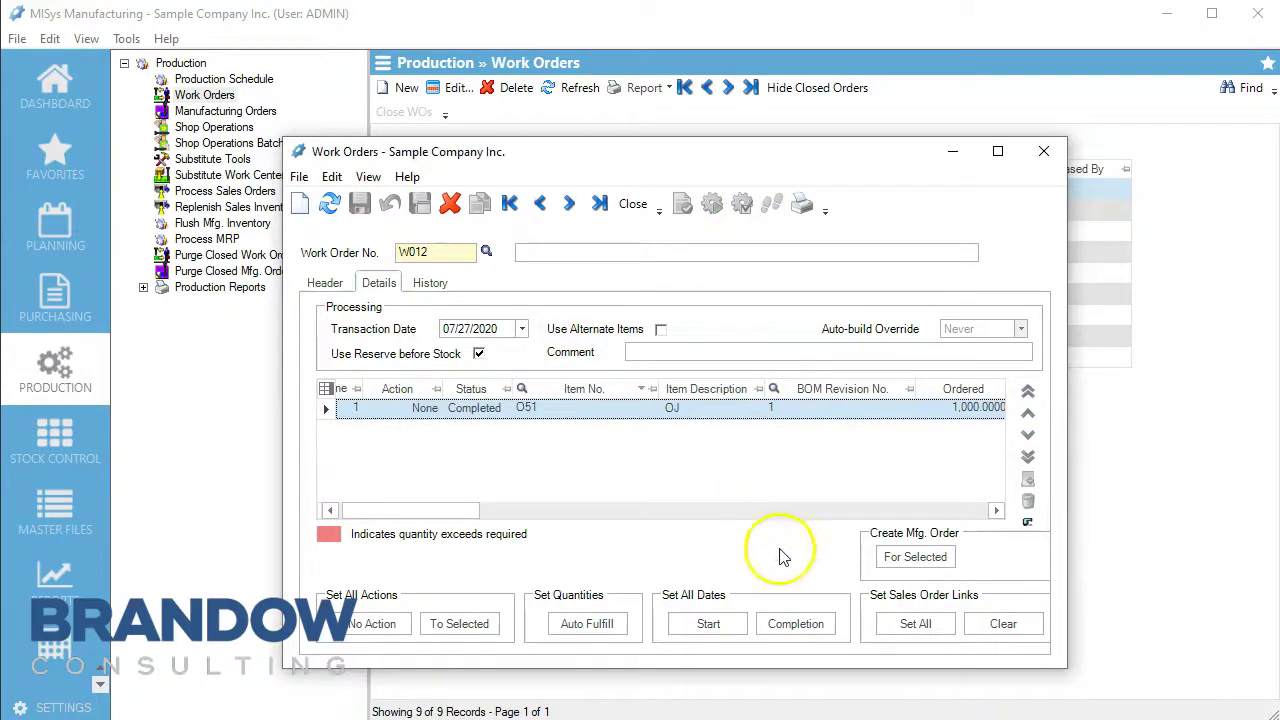
Page the production schedule to July–August, then bring up Sales Transfers Assembly Components.
click(1043, 156)
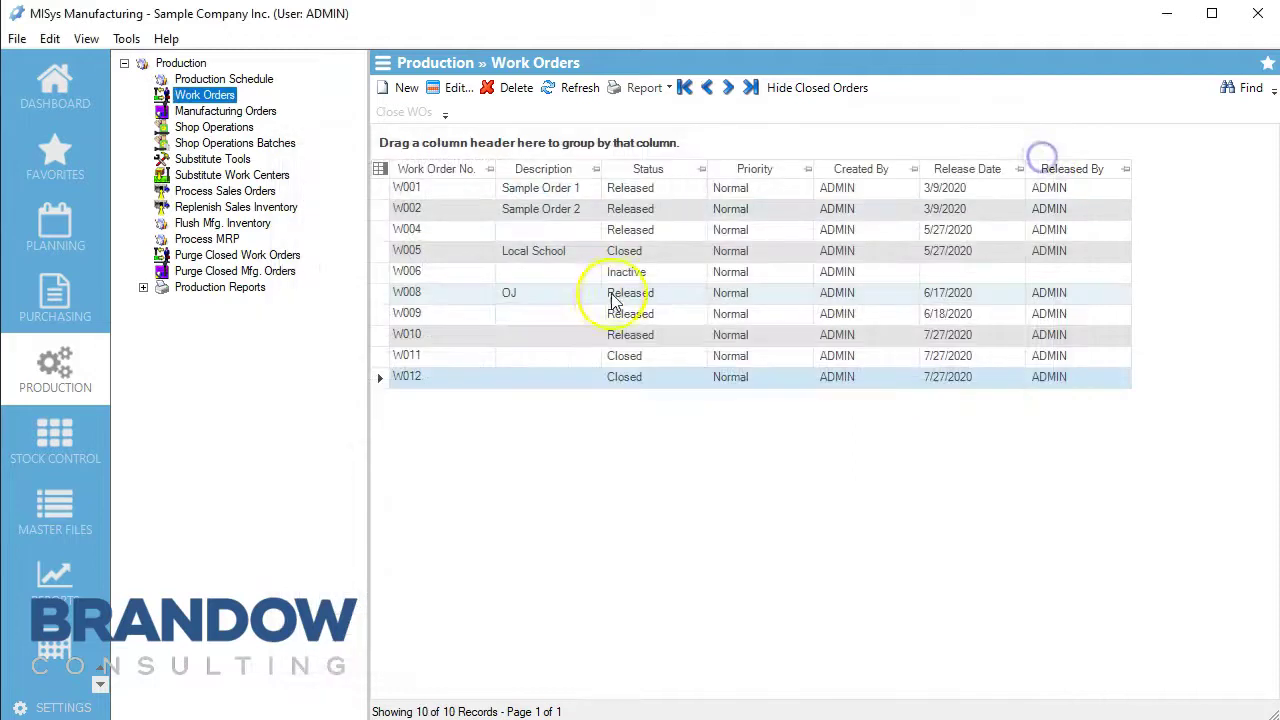
click(207, 79)
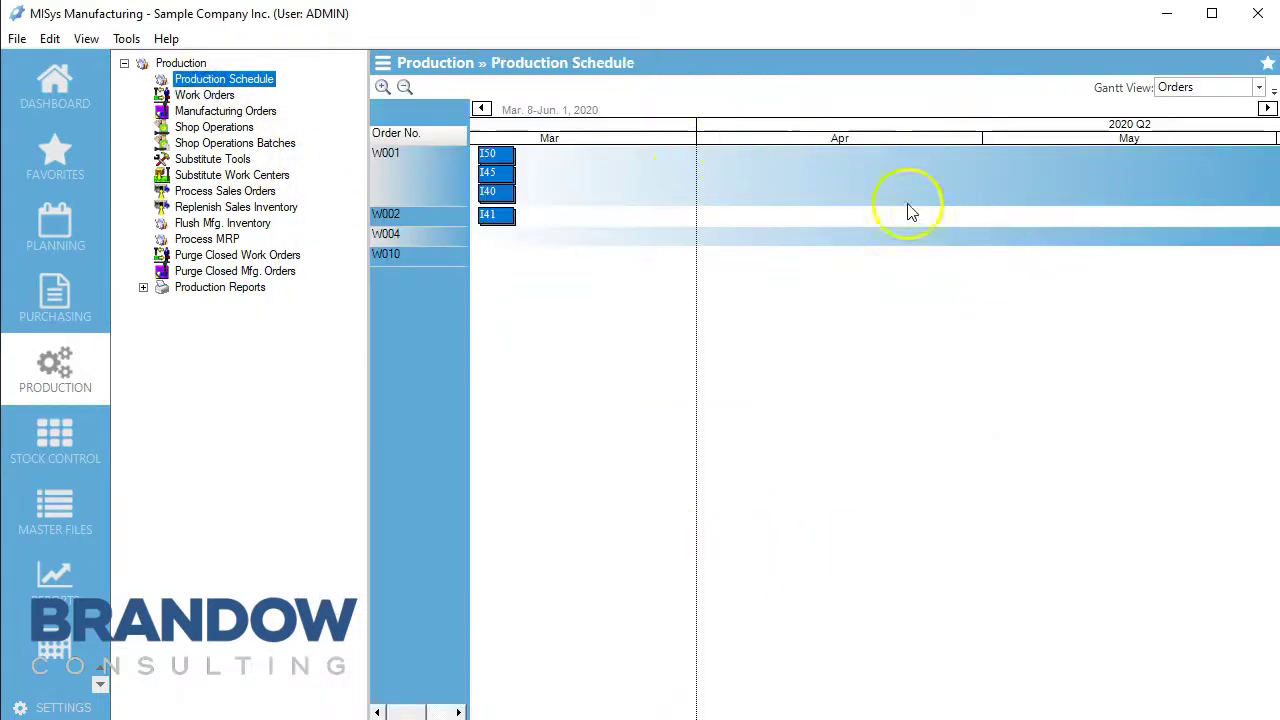
click(1267, 108)
click(1267, 108)
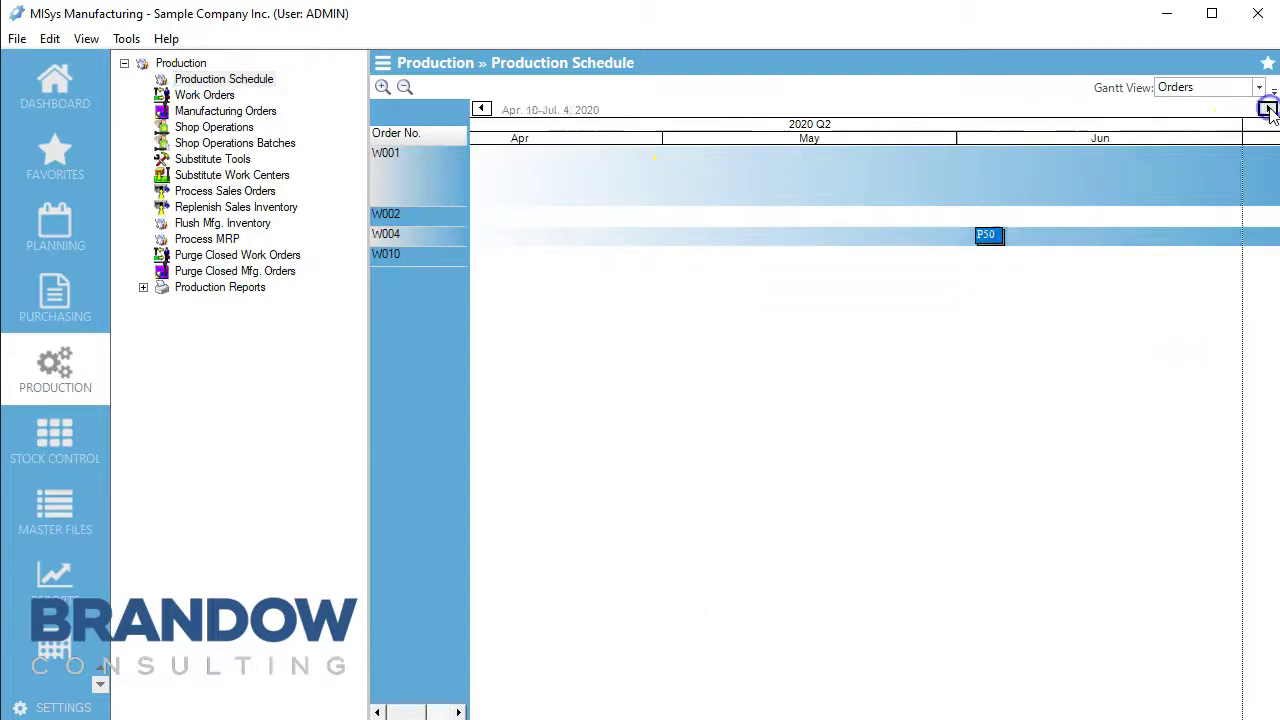
click(1267, 108)
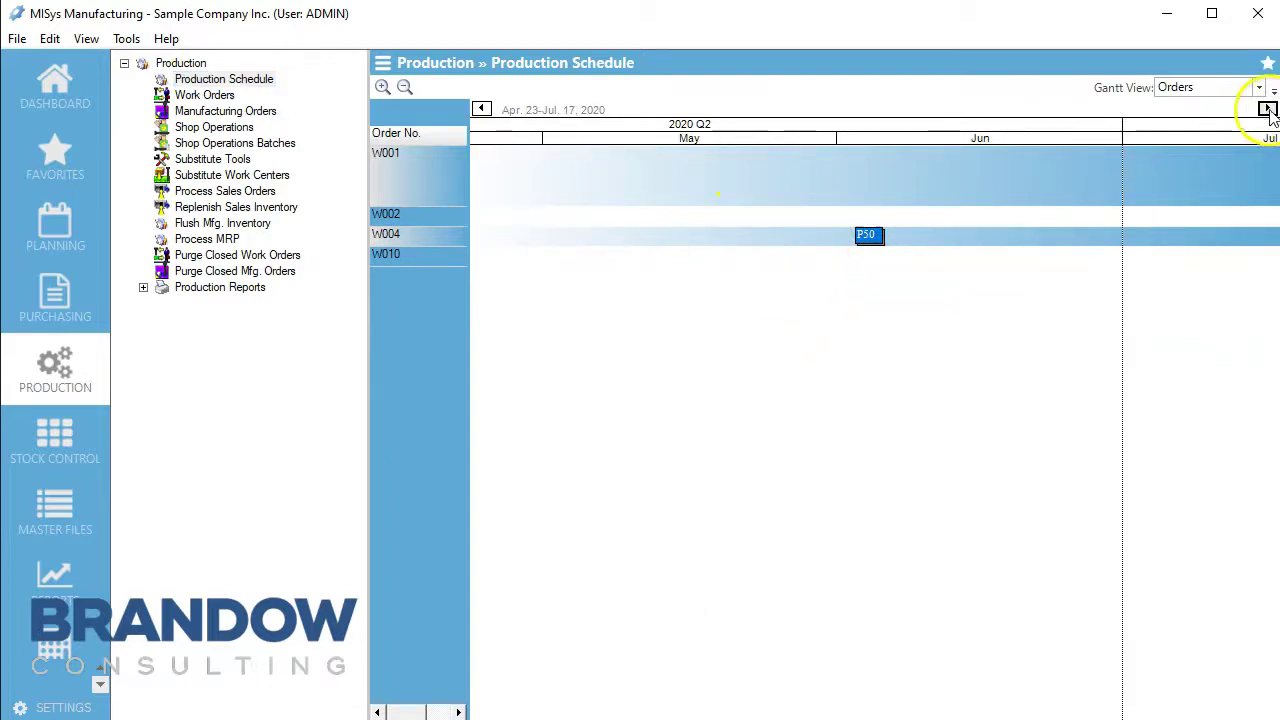
click(1267, 108)
click(1267, 108)
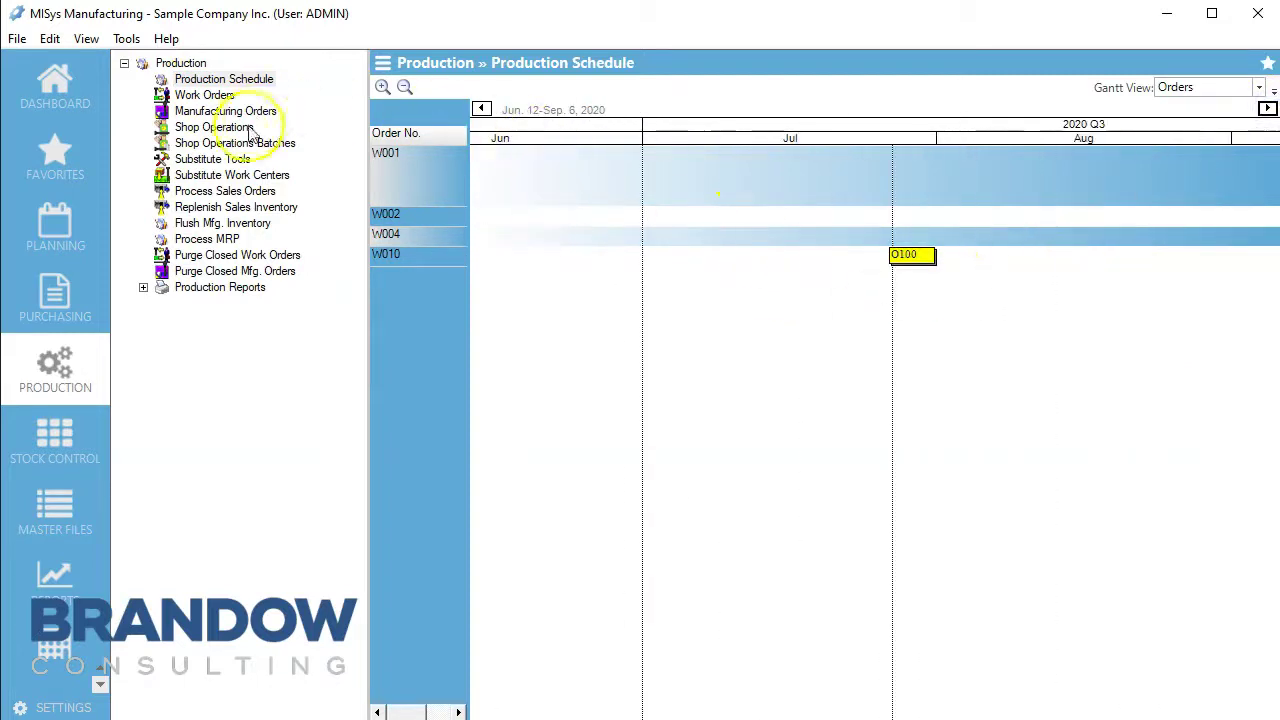
click(56, 425)
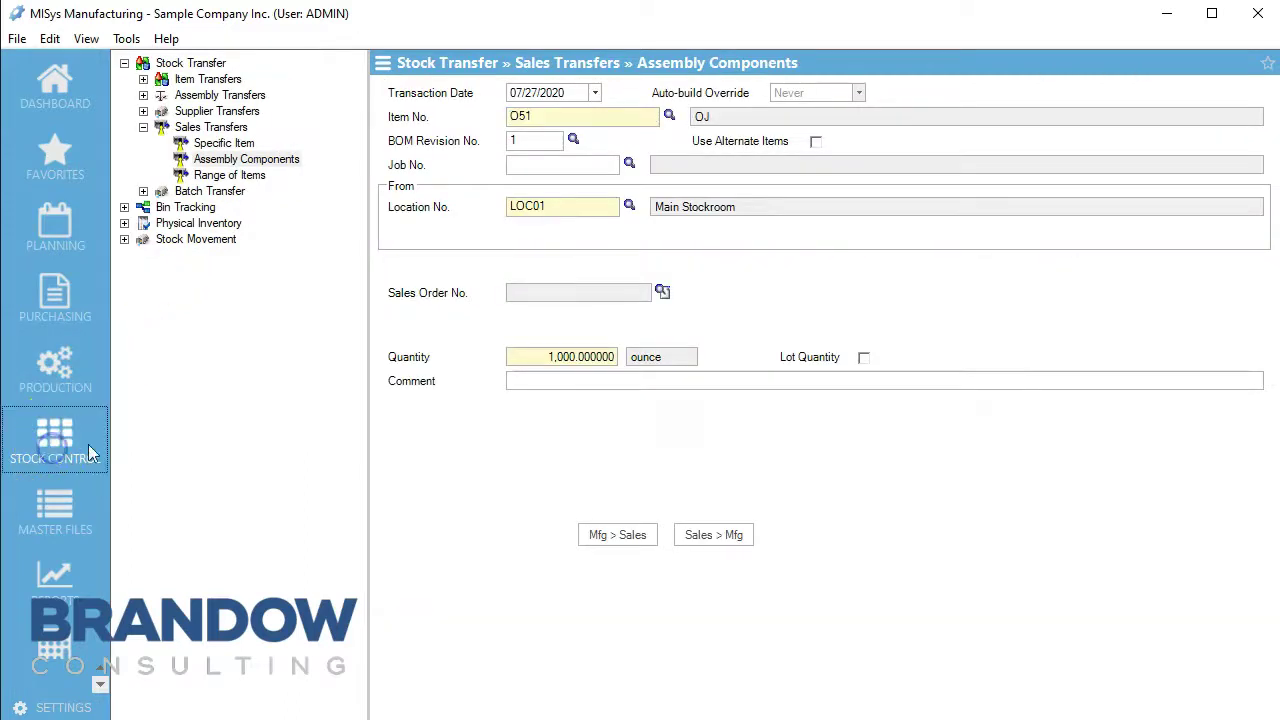
Keep item O51 and set job OJ – OJ Making on the transfer.
click(296, 500)
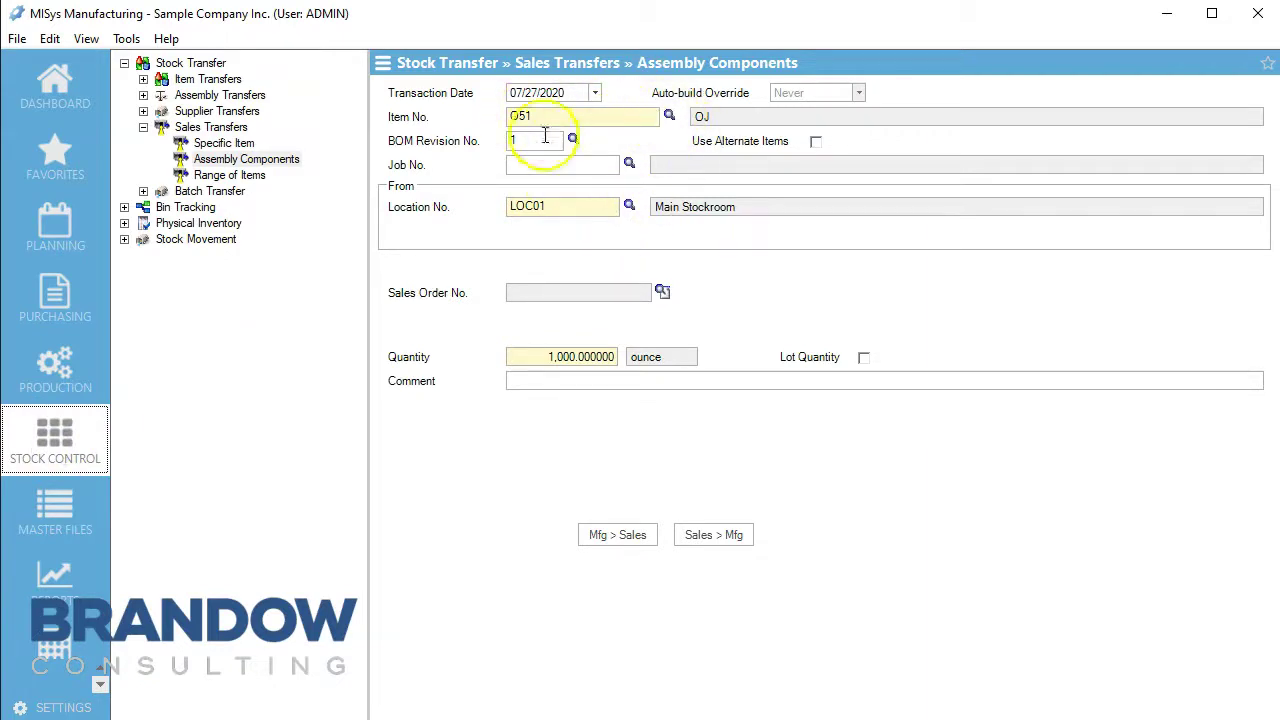
click(669, 116)
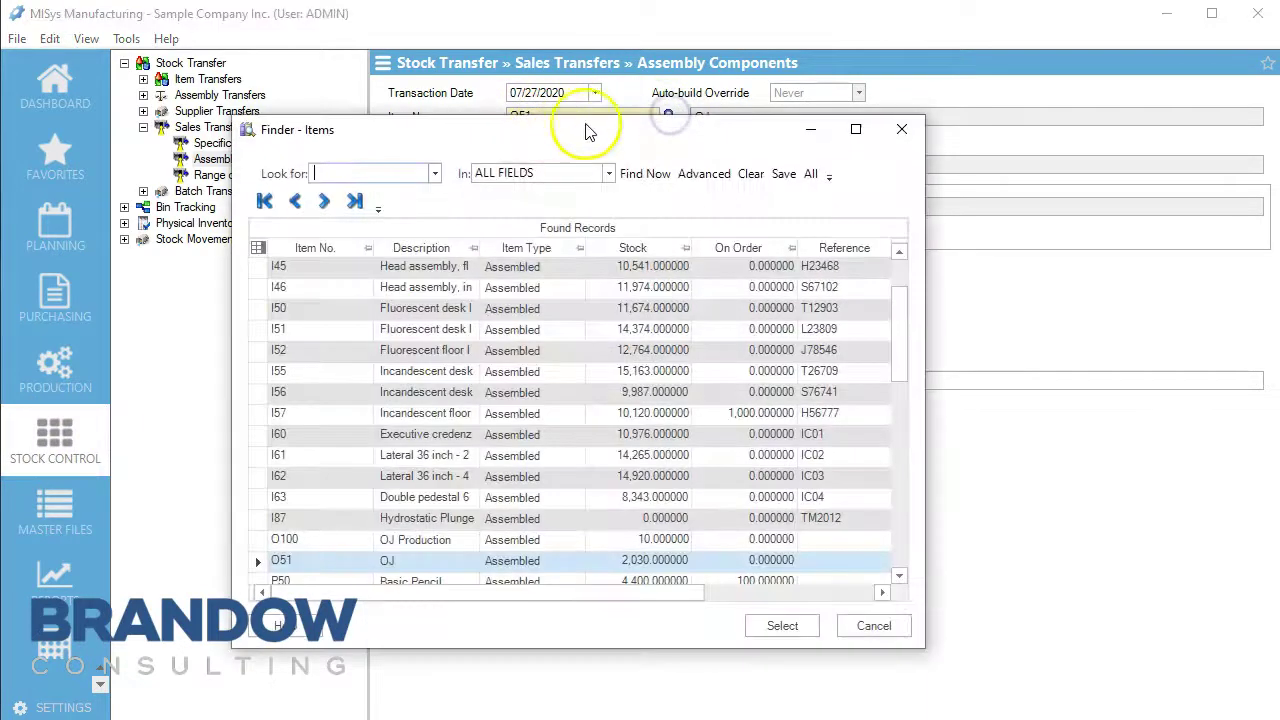
click(906, 125)
click(538, 118)
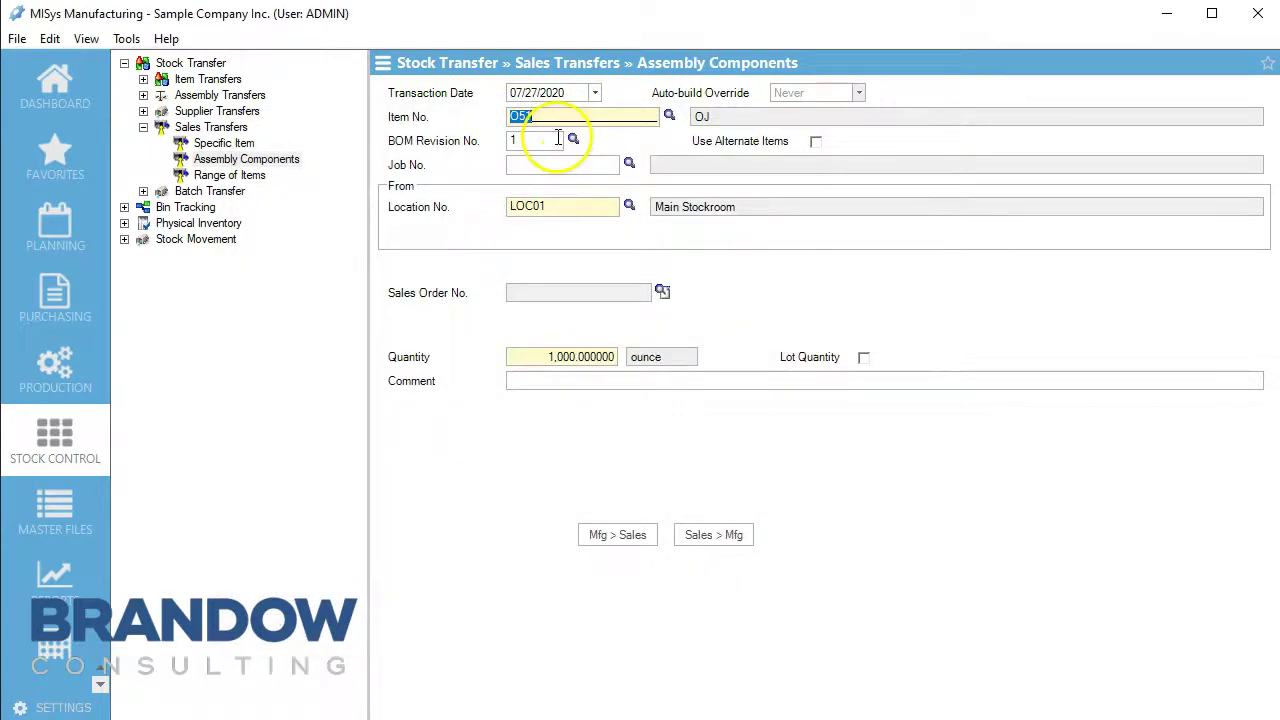
click(626, 166)
click(428, 499)
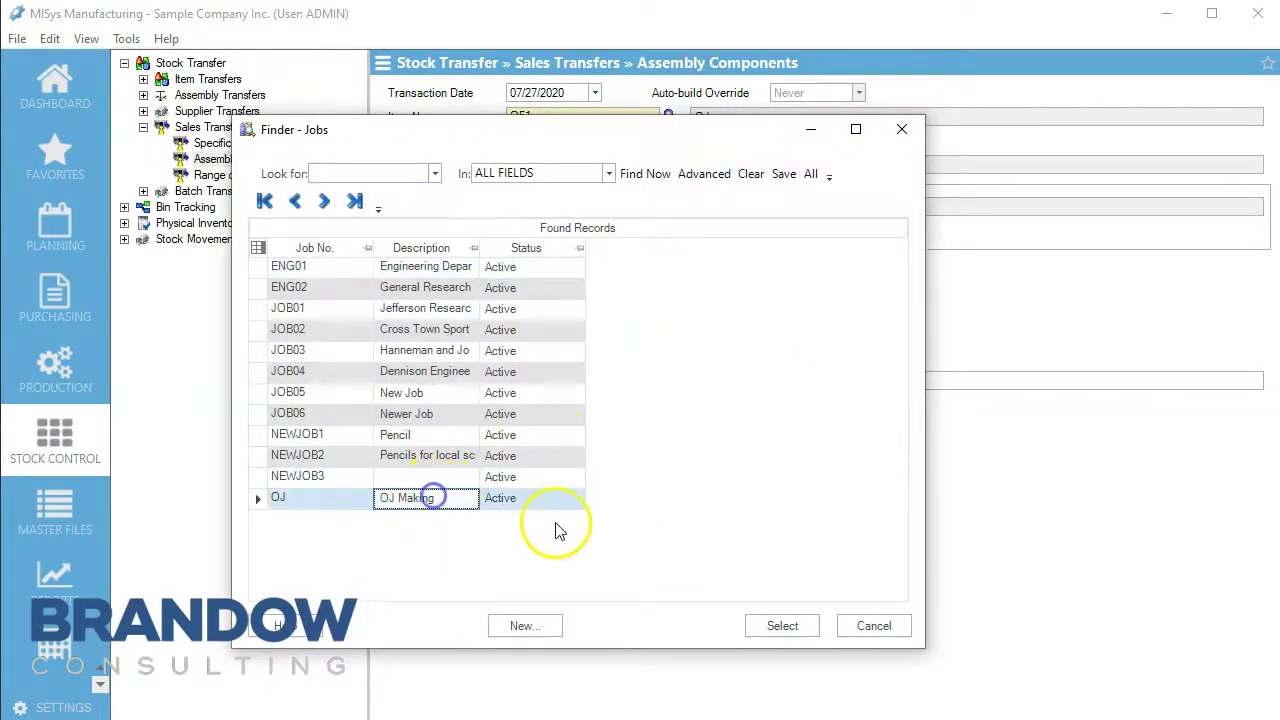
click(783, 626)
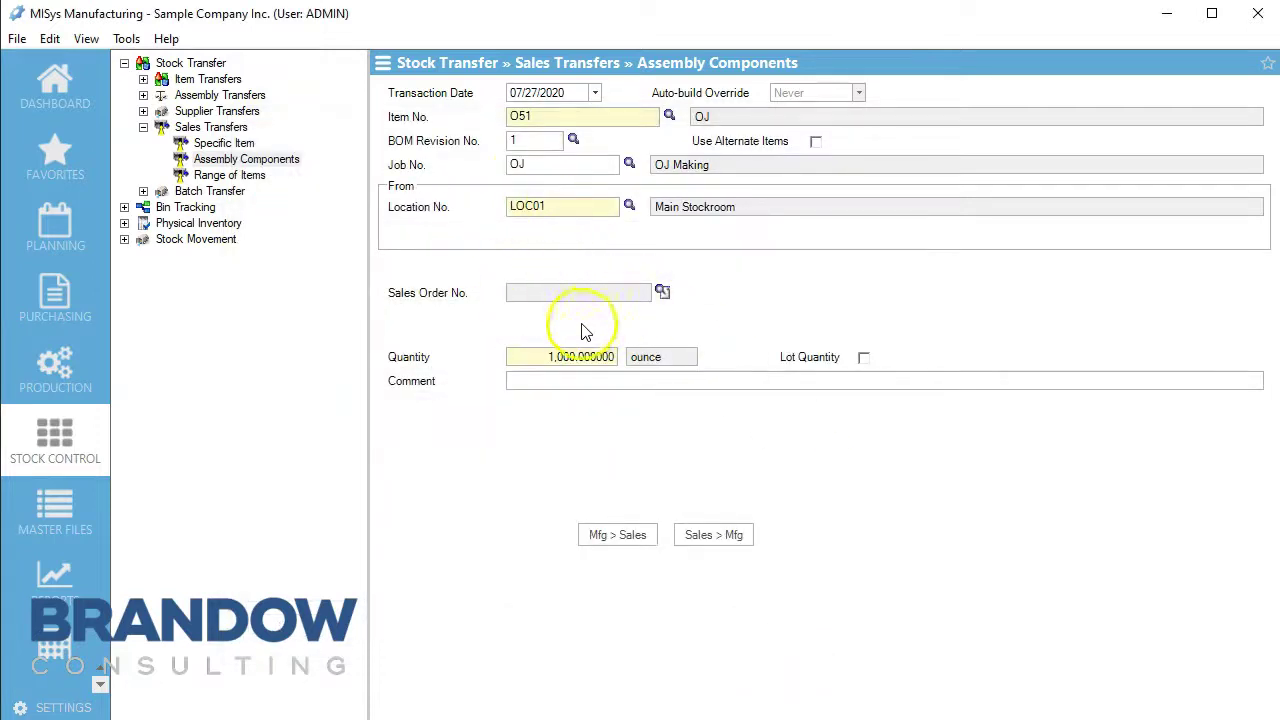